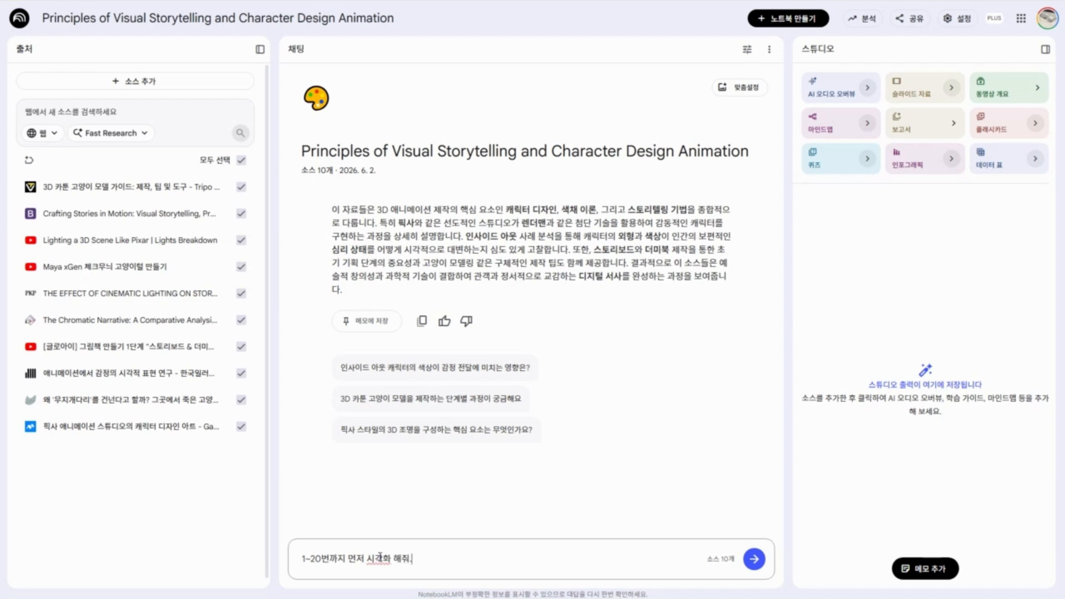
# Step: Send the chat request "1~20번까지 먼저 시각화 해줘." and start generating a slide deck from the sources
pyautogui.press('Return')
pyautogui.click(929, 99)
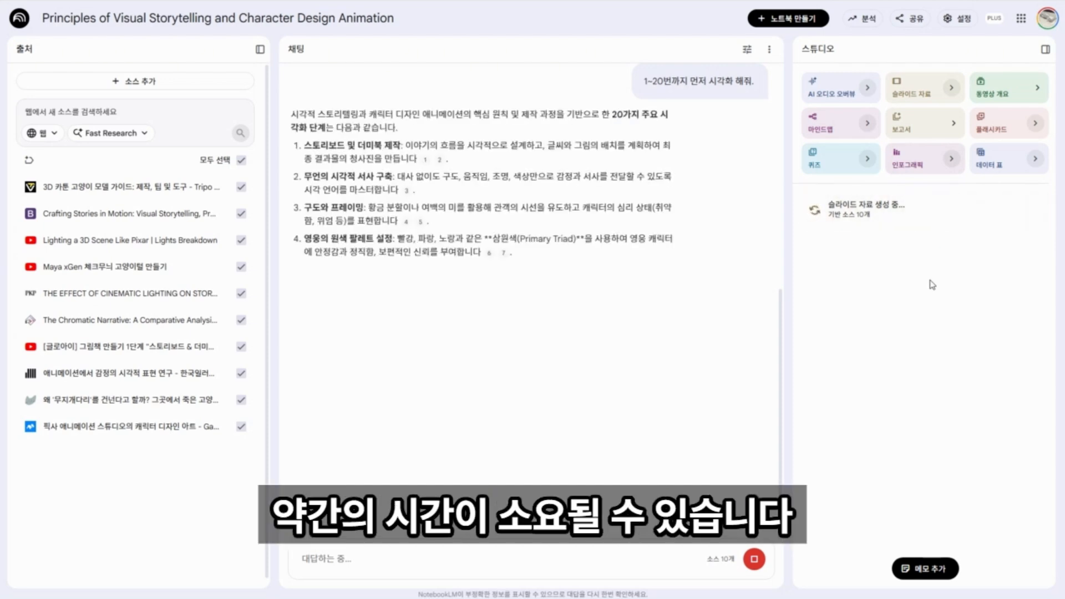
# Step: Send the follow-up chat request "작업이 끝나면 21~40번 이어서 시각화해줘"
pyautogui.write('작업이 끝나면 21~40 시각화해줘')
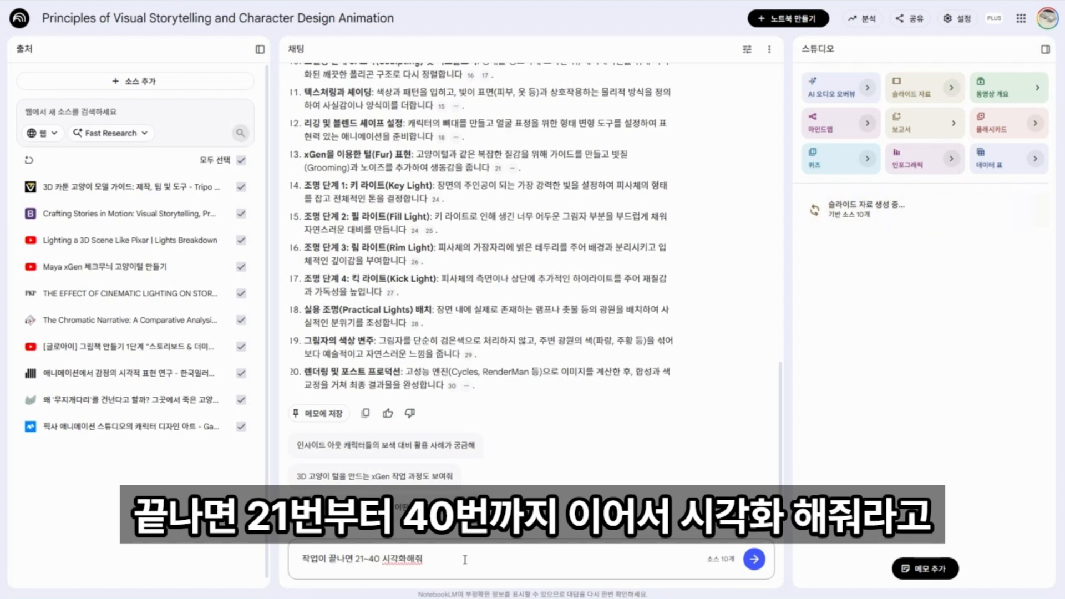
pyautogui.write('번 이어서')
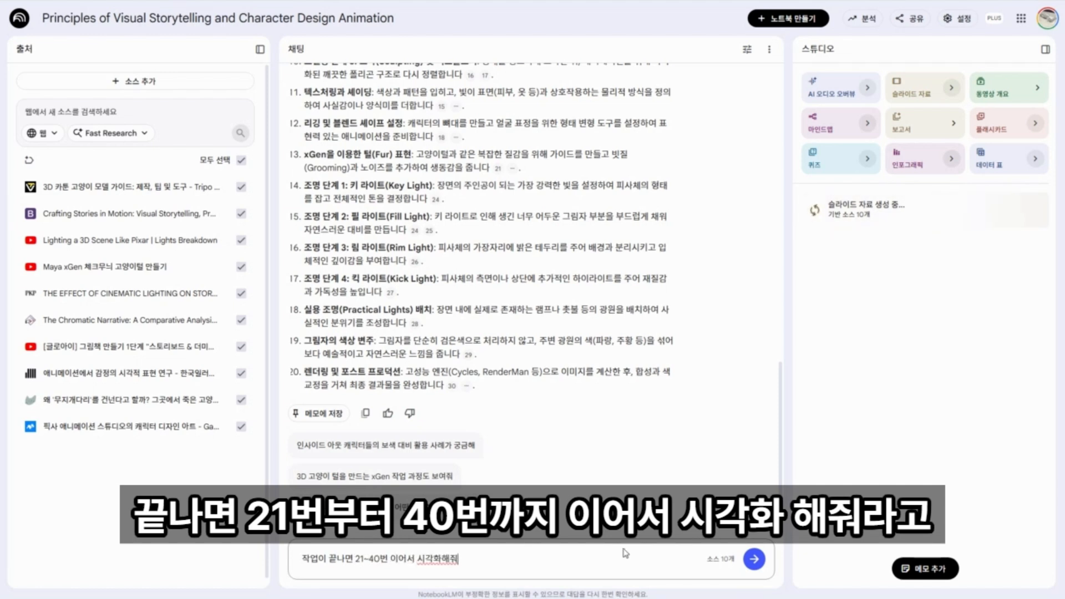
pyautogui.click(753, 562)
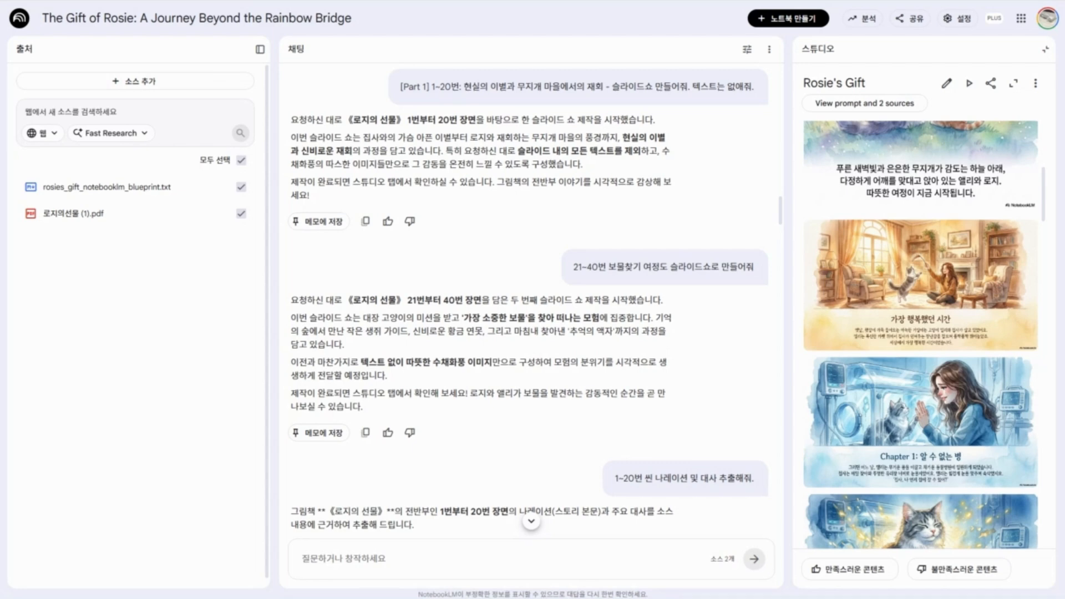
# Step: Enlarge the Rosie's Gift slide deck and review its illustrated pages, including slides 5 to 7
pyautogui.scroll(3, 950, 275)
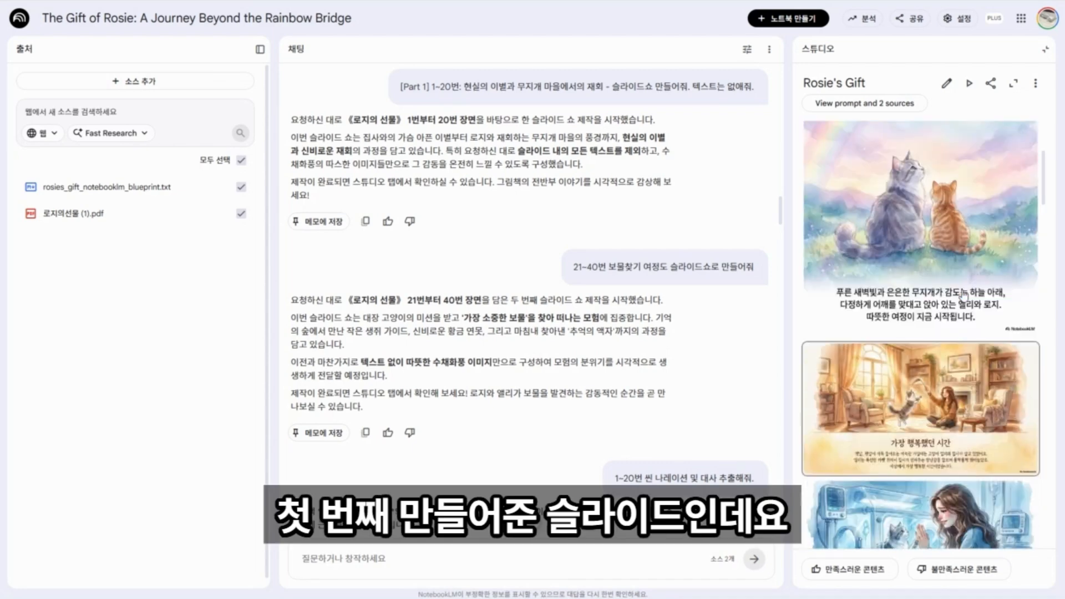
pyautogui.scroll(-4, 949, 274)
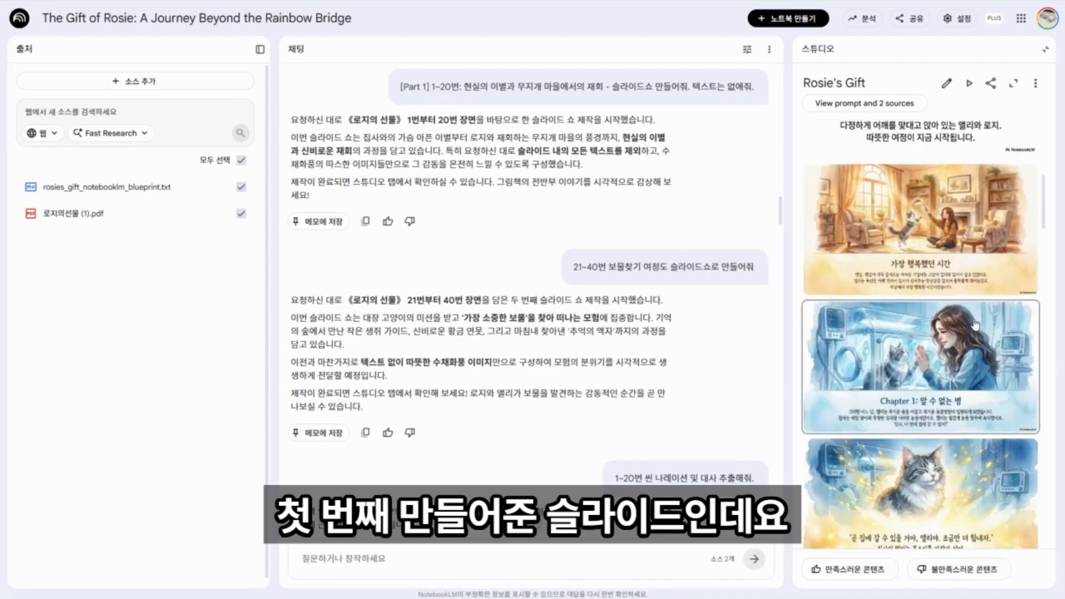
pyautogui.click(976, 230)
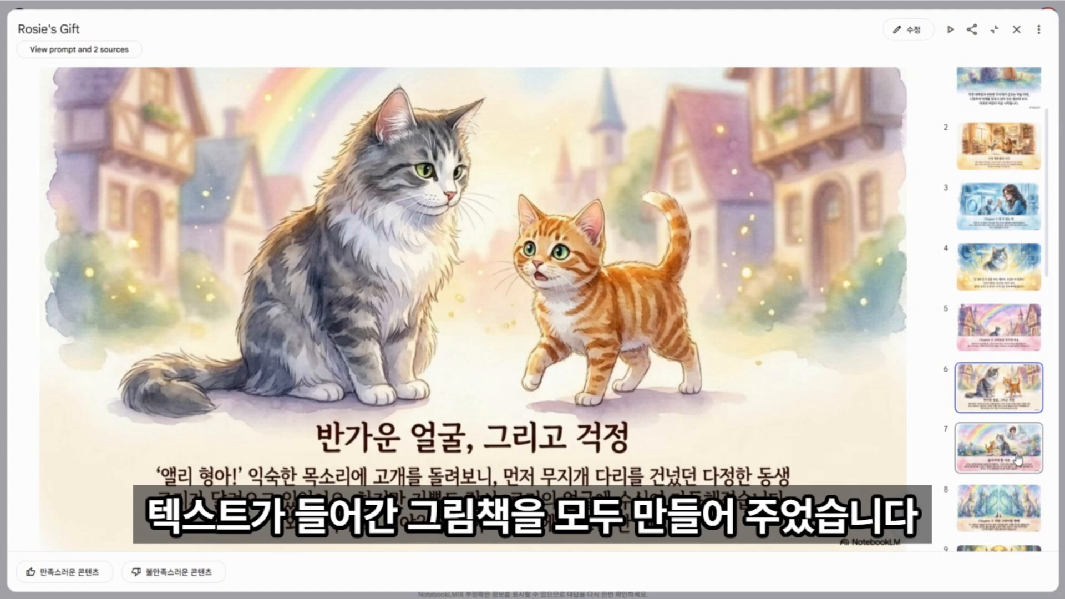
pyautogui.click(1018, 459)
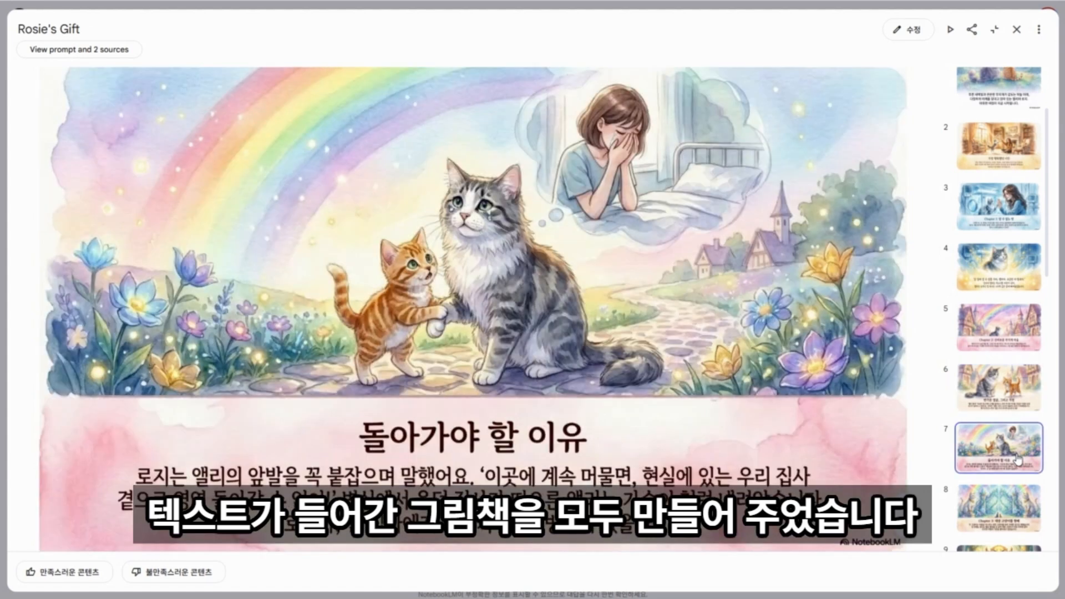
pyautogui.click(1024, 389)
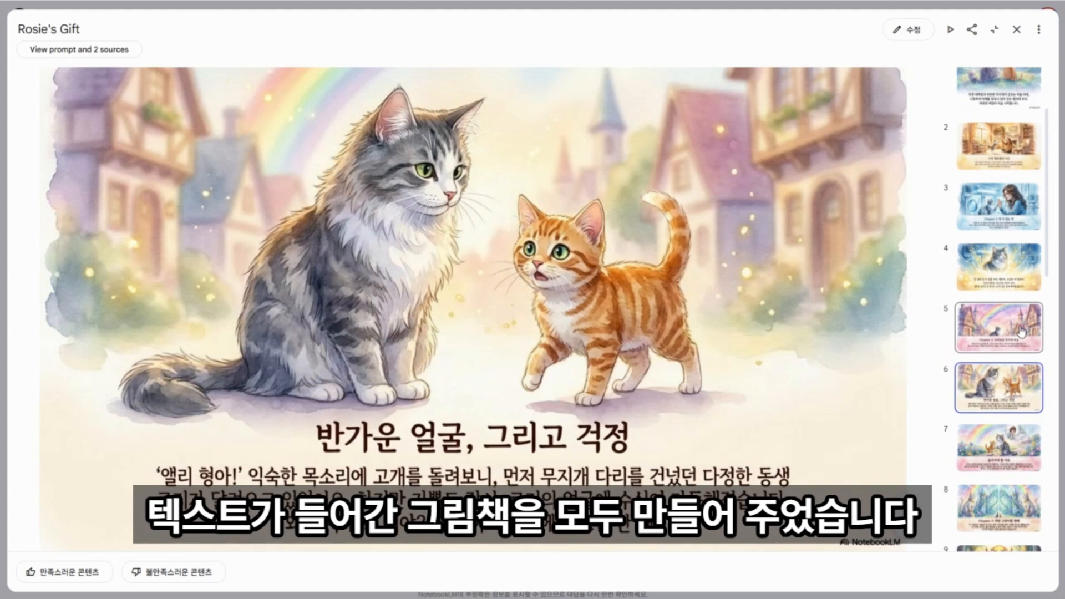
pyautogui.click(1022, 332)
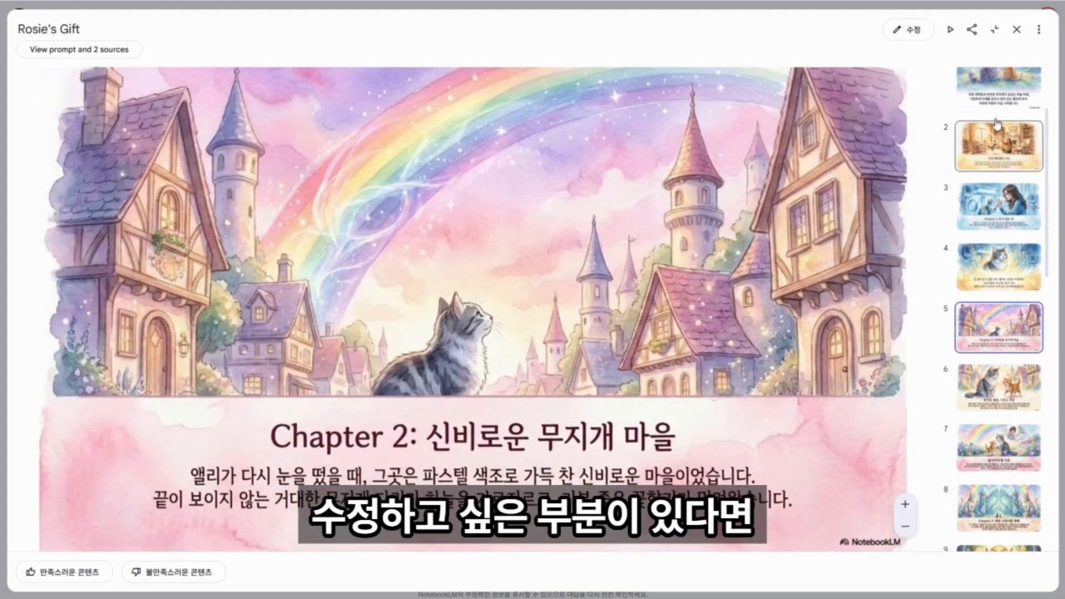
# Step: Start revising the Rosie's Gift deck and enter "텍스트는 모두 지워주고 가로 형태 유지" as the change for slide 2
pyautogui.click(899, 33)
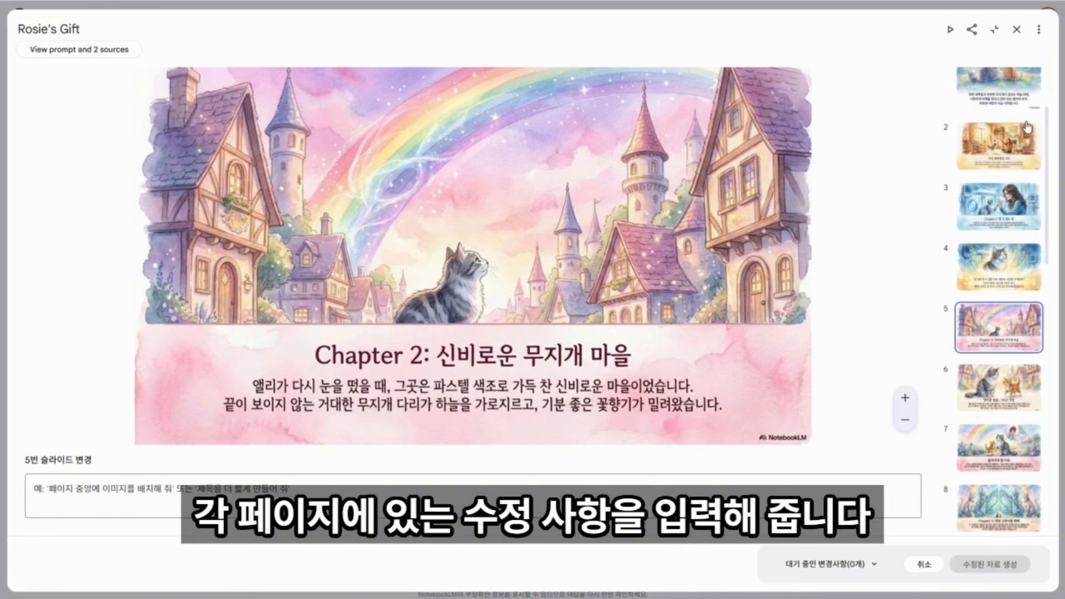
pyautogui.scroll(1, 1024, 166)
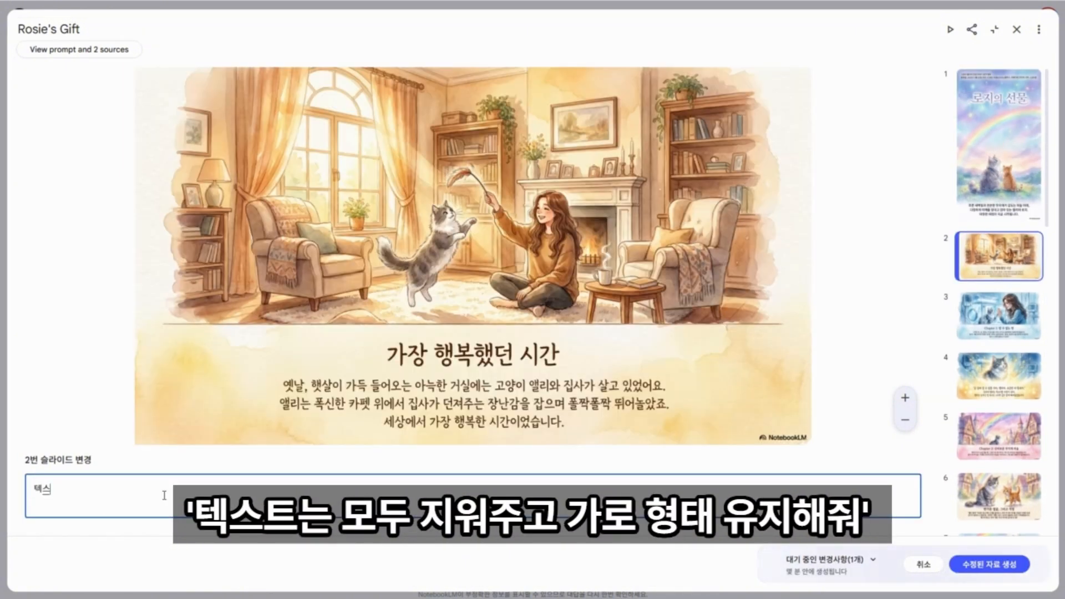
pyautogui.write('트는 모두 지')
pyautogui.write('워주고 가로 형태 유지')
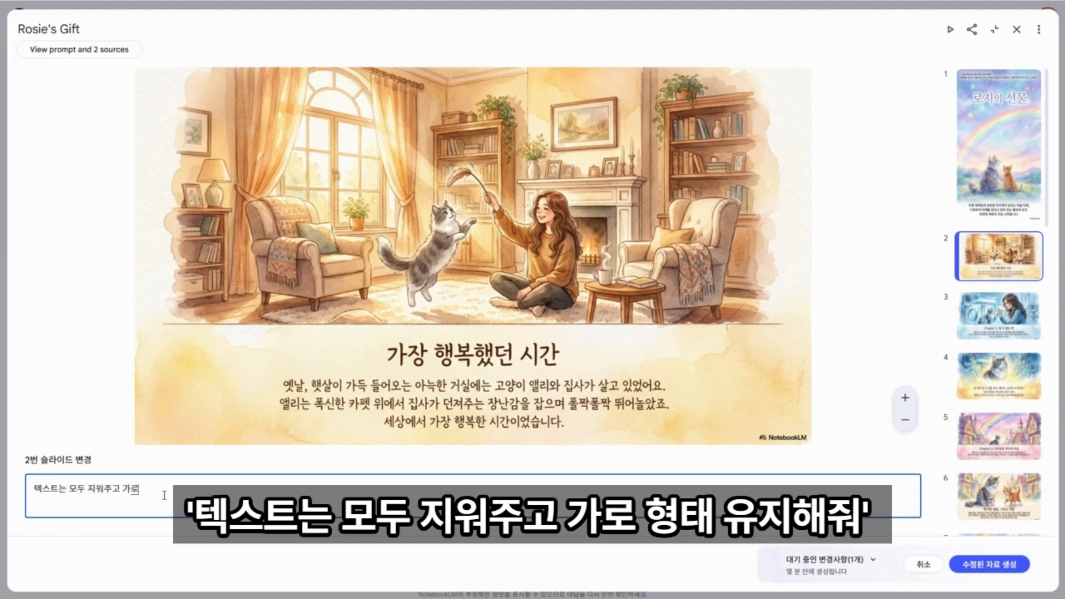
# Step: Go through the following slides and enter "카드모양 삭제, 전체 배경사용해줘" as the change for slide 14
pyautogui.click(1007, 386)
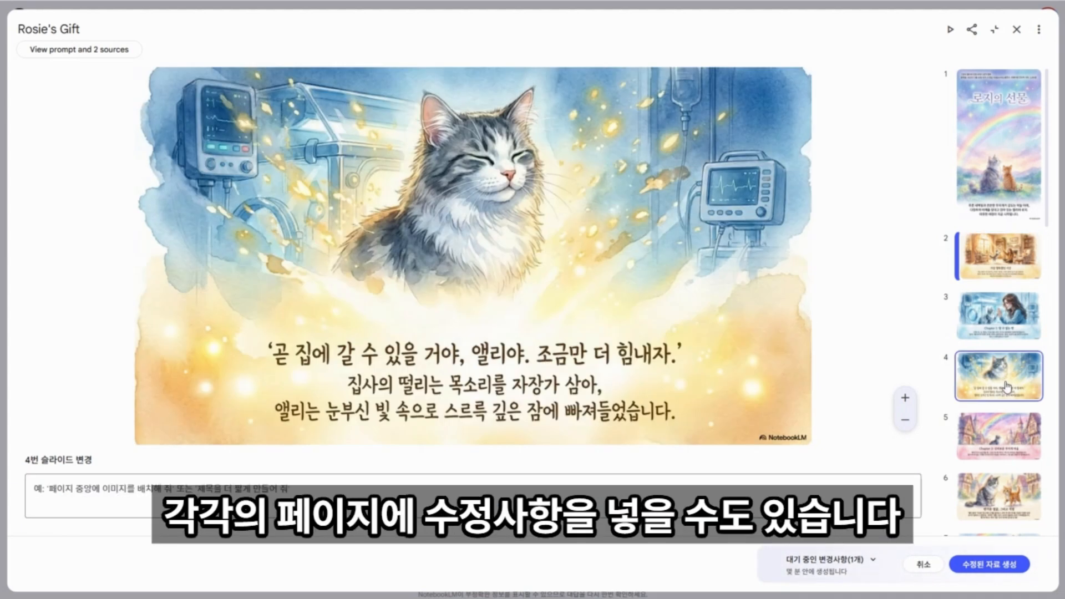
pyautogui.click(1015, 434)
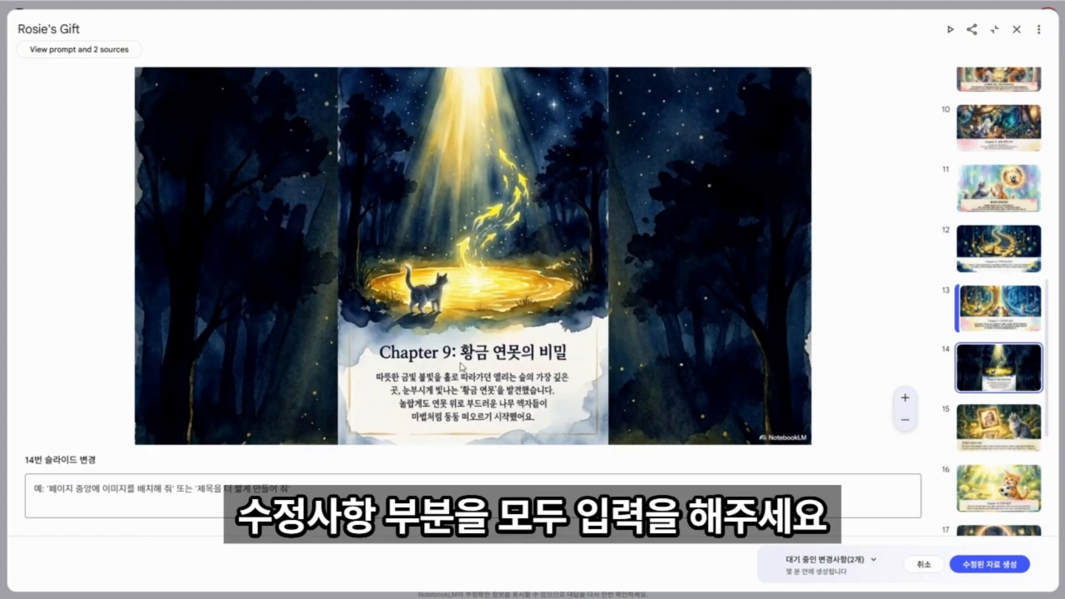
pyautogui.write('카드모양 삭제, 전체 배경사용해줘')
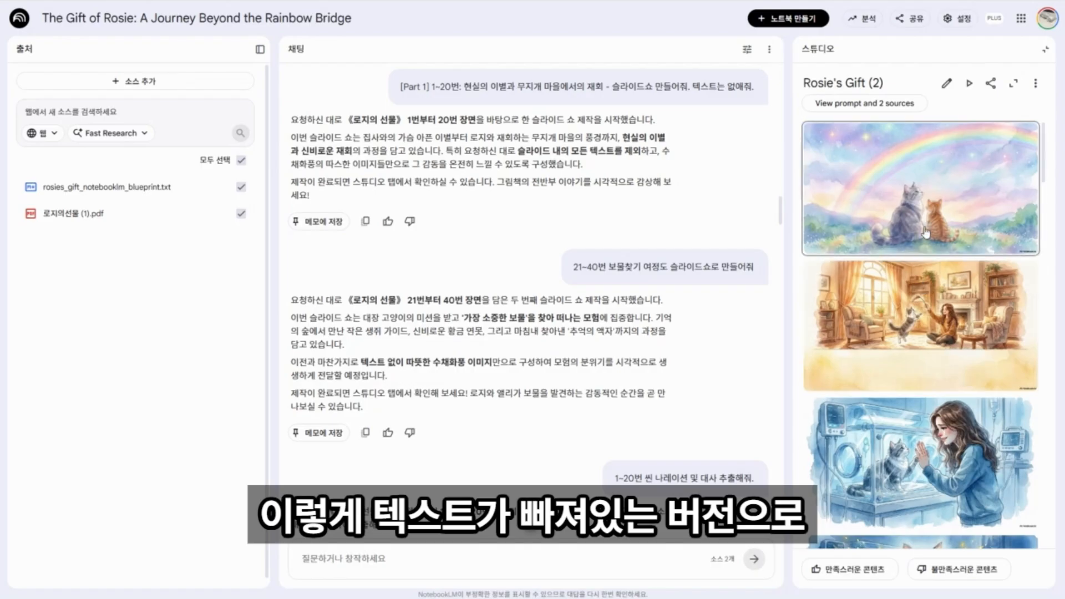
# Step: Enlarge the Rosie's Gift (2) deck and check its slides for removed text and consistent illustrations
pyautogui.scroll(-4, 933, 383)
pyautogui.click(935, 384)
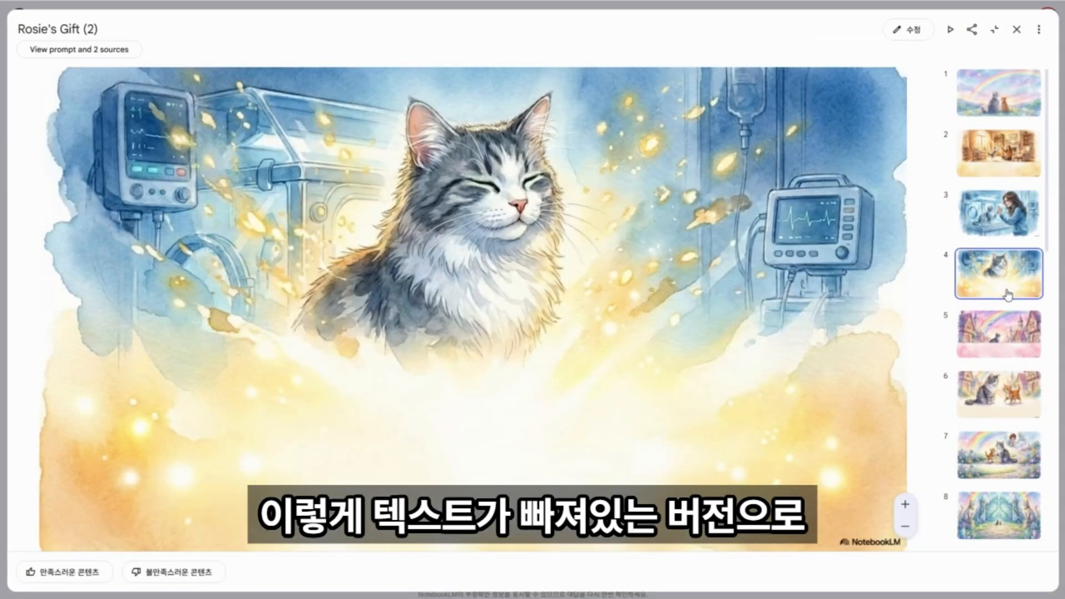
pyautogui.click(1001, 333)
pyautogui.click(1009, 399)
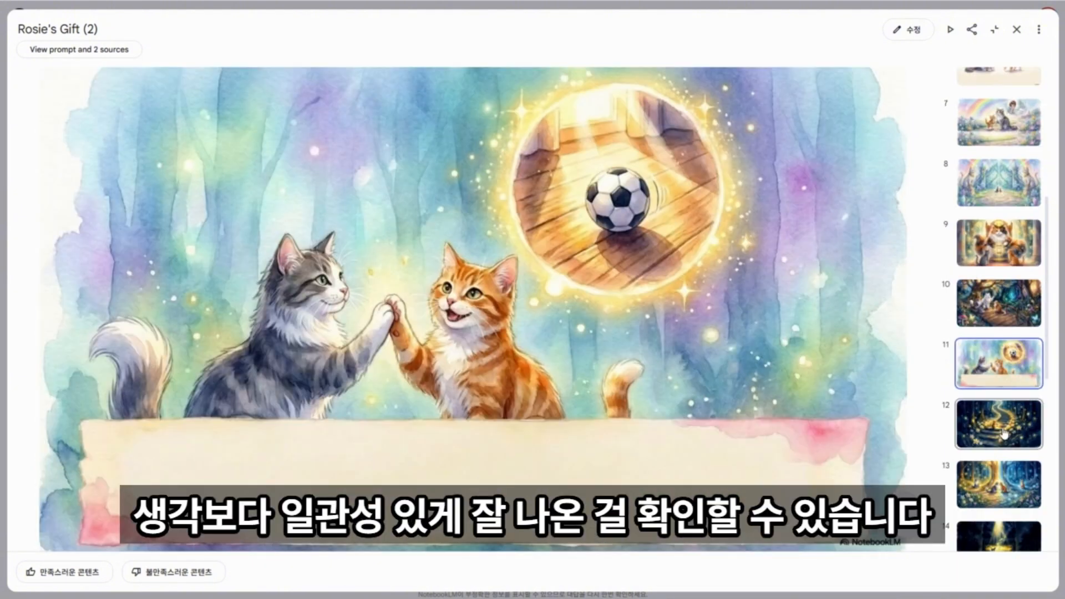
pyautogui.click(1004, 433)
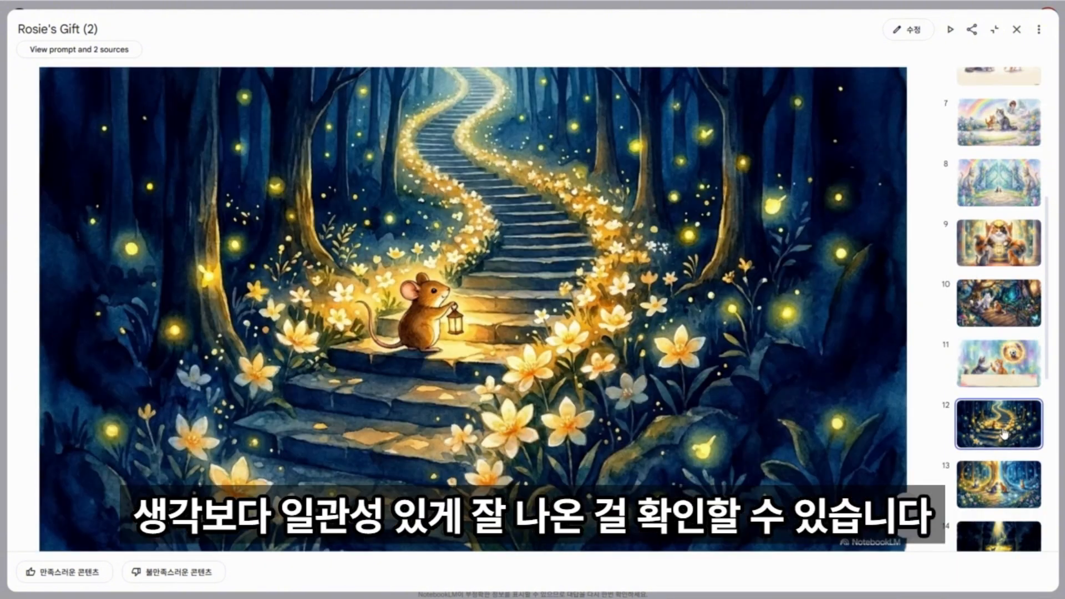
pyautogui.scroll(-1, 1004, 432)
pyautogui.click(1009, 435)
pyautogui.click(1013, 488)
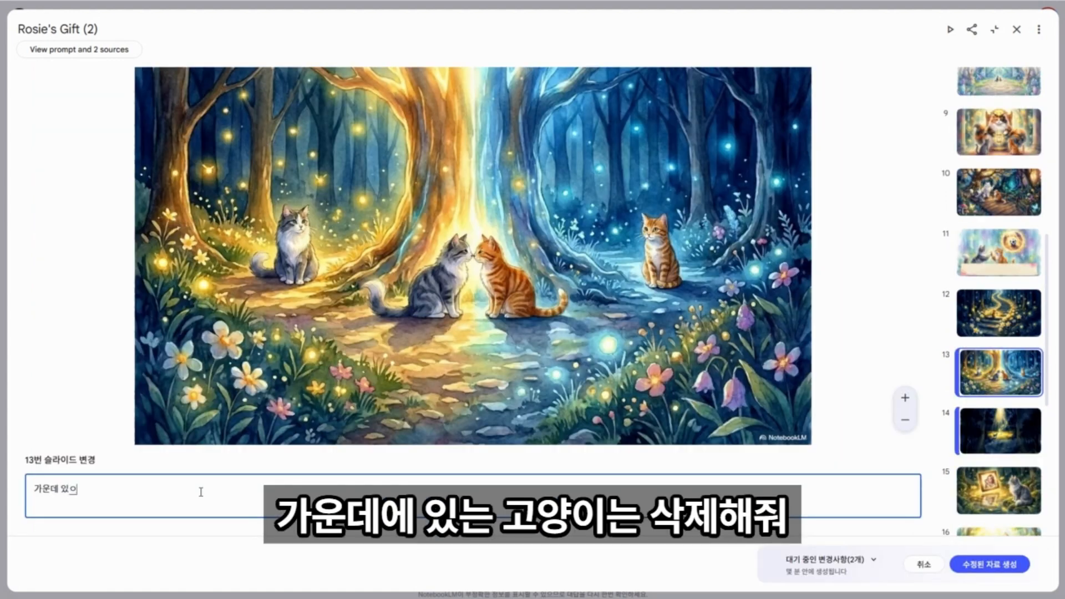
# Step: Enter "가운데 있는 고양이는 삭제해줘." as the change for slide 13 and generate the revised deck
pyautogui.write('는 고양이는 삭제해줘.')
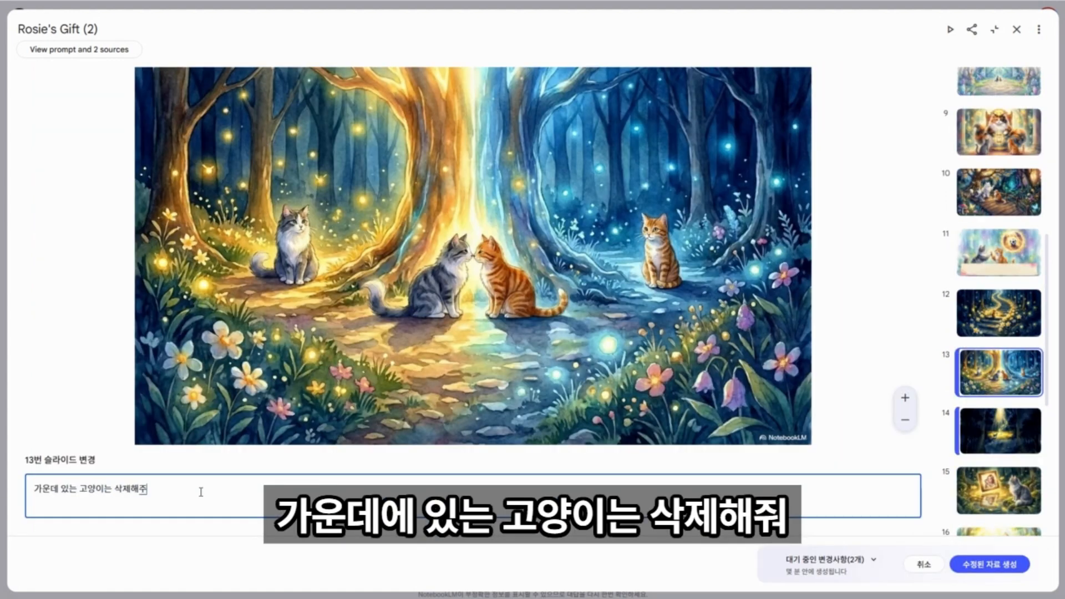
pyautogui.click(971, 564)
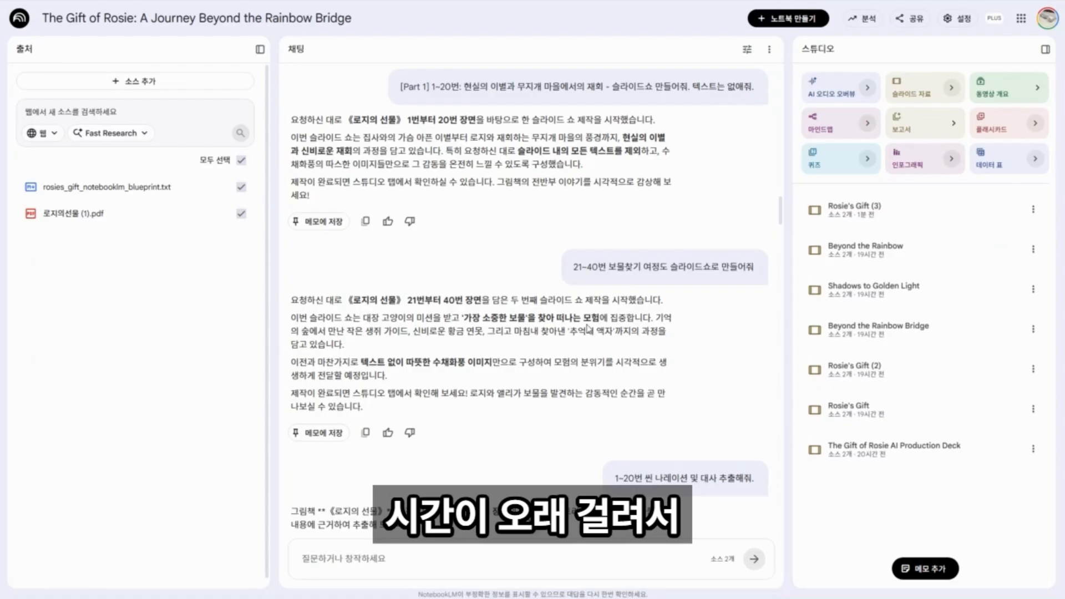
pyautogui.moveTo(573, 267); pyautogui.dragTo(698, 267)
pyautogui.click(582, 286)
pyautogui.moveTo(573, 267); pyautogui.dragTo(614, 262)
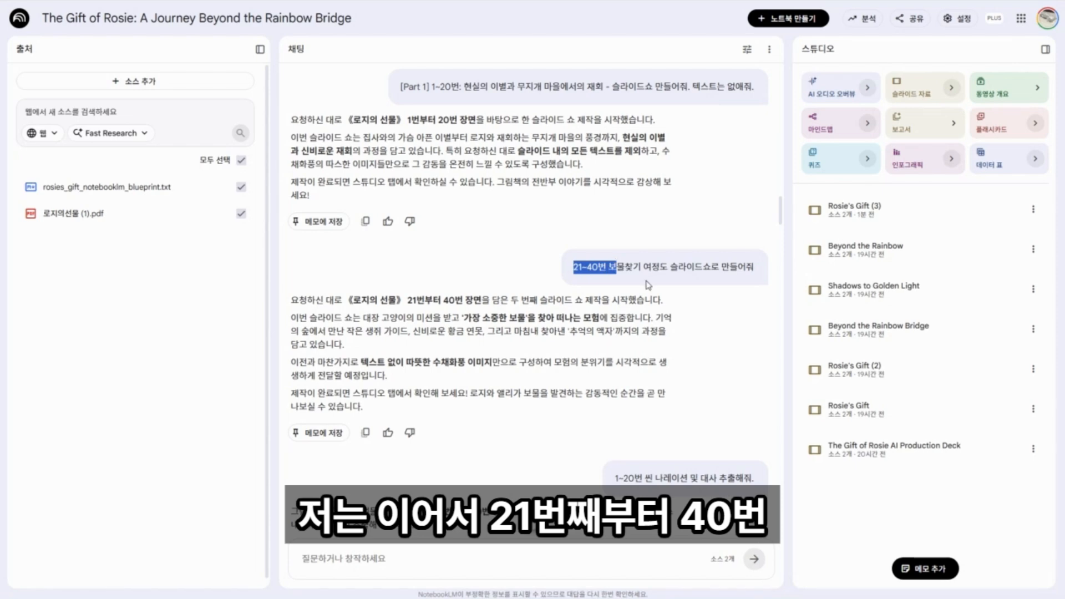
pyautogui.click(648, 285)
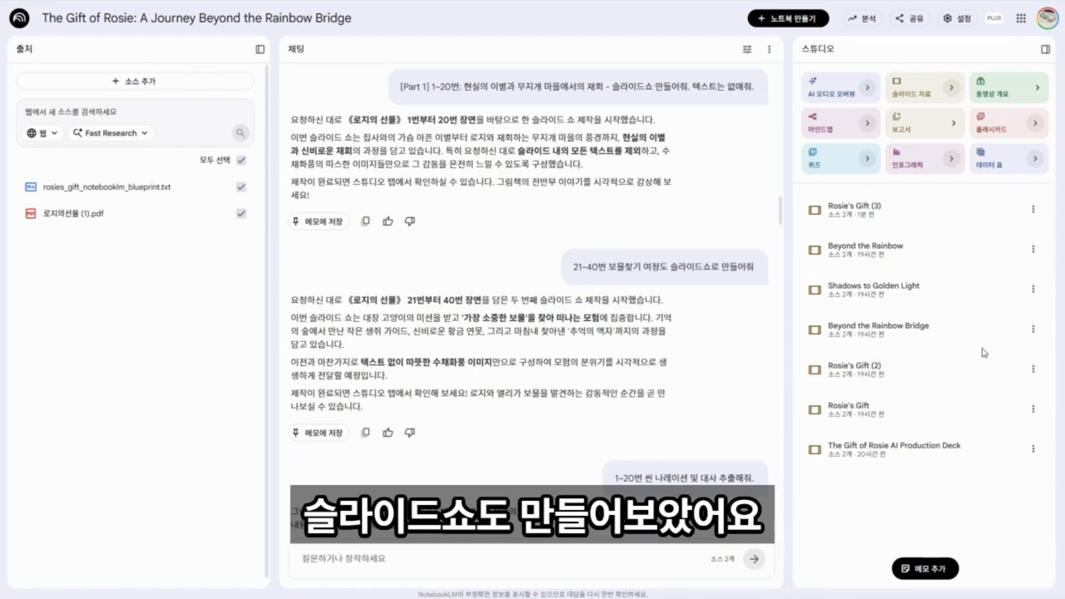
# Step: Open the Shadows to Golden Light deck and review its story illustrations slide by slide
pyautogui.click(915, 293)
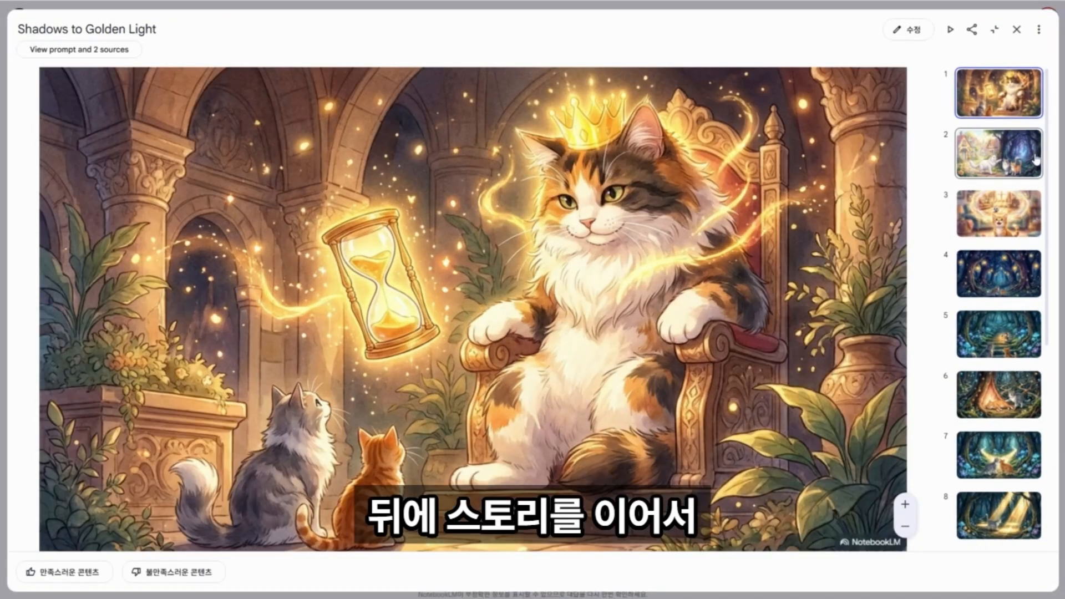
pyautogui.click(1034, 159)
pyautogui.click(1001, 223)
pyautogui.click(1002, 286)
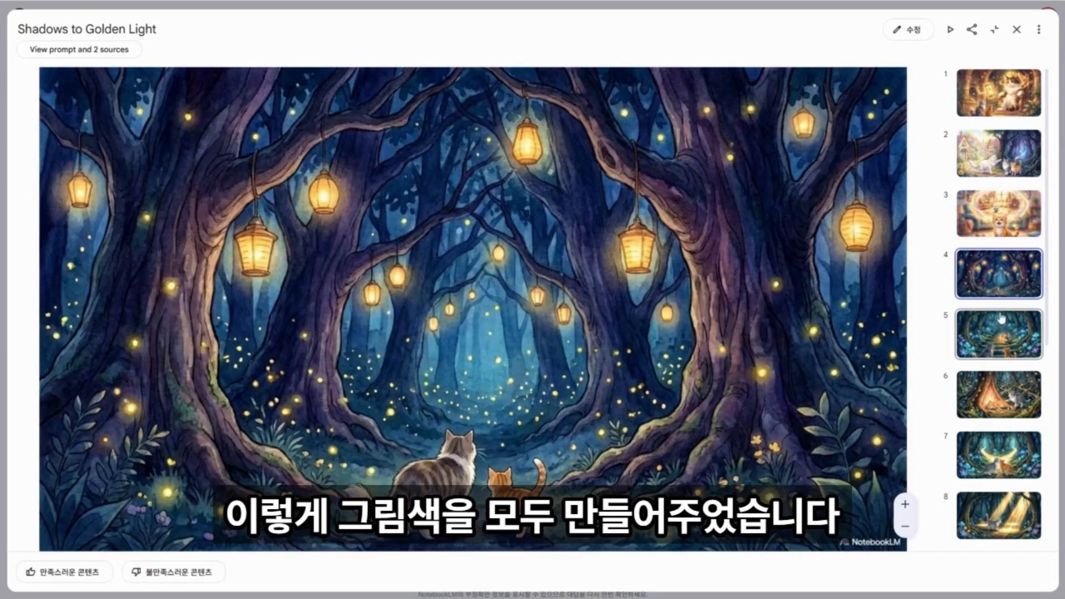
pyautogui.click(1001, 318)
pyautogui.click(998, 394)
pyautogui.click(996, 513)
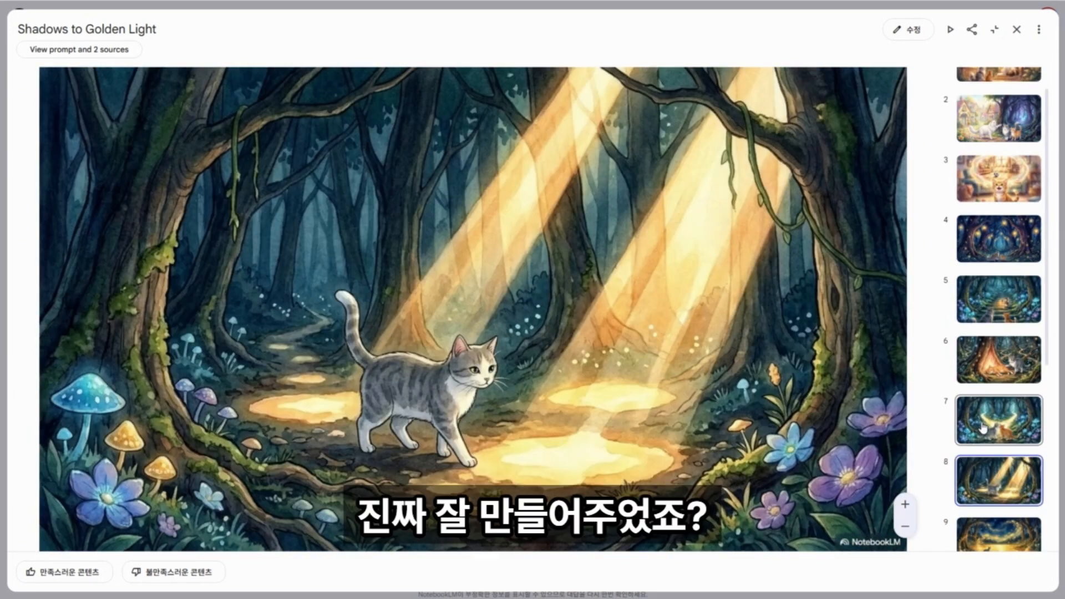
pyautogui.click(1003, 466)
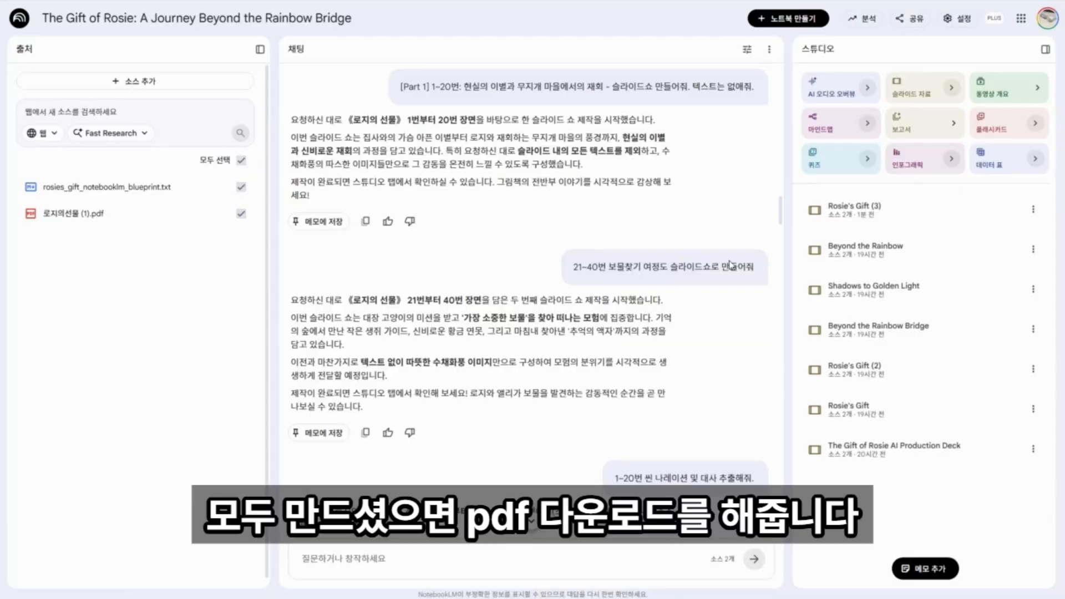
# Step: Download the Rosie's Gift (3) deck as a PDF document and as a PowerPoint (.pptx) file
pyautogui.click(1033, 209)
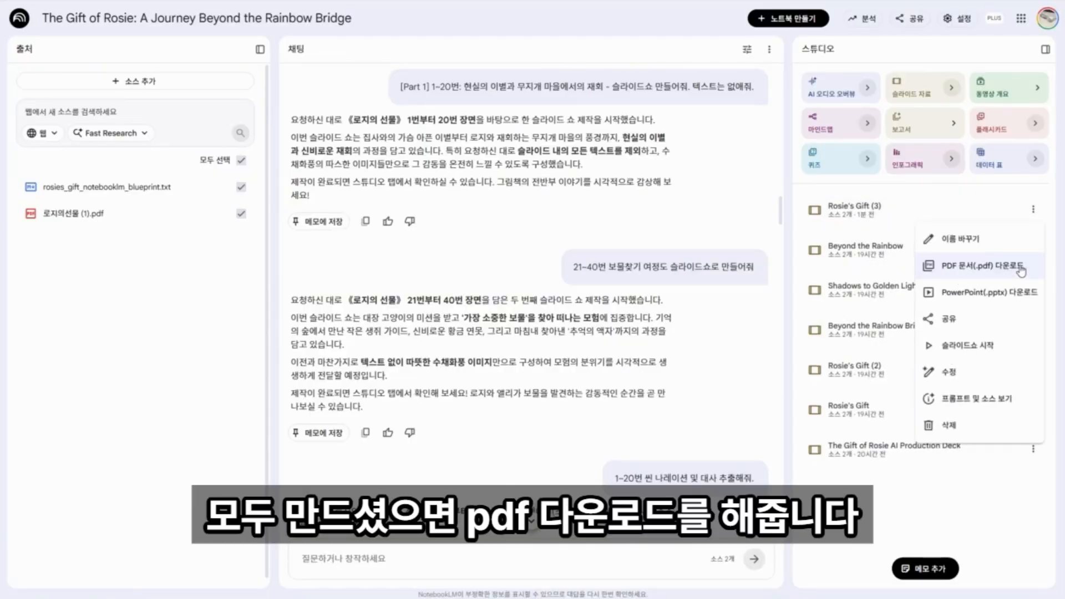
pyautogui.click(1022, 270)
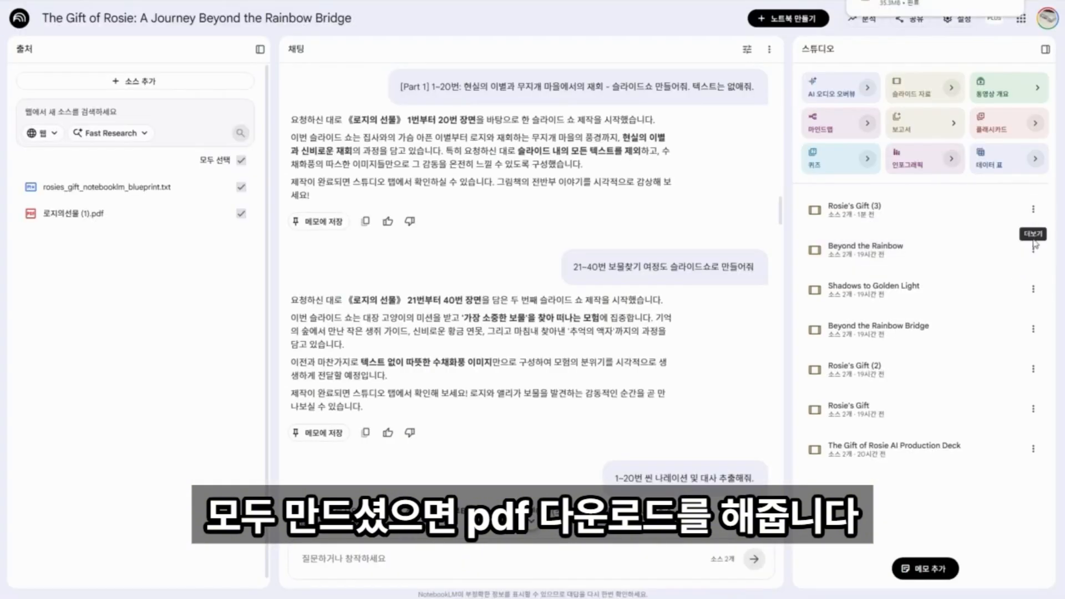
pyautogui.click(1033, 210)
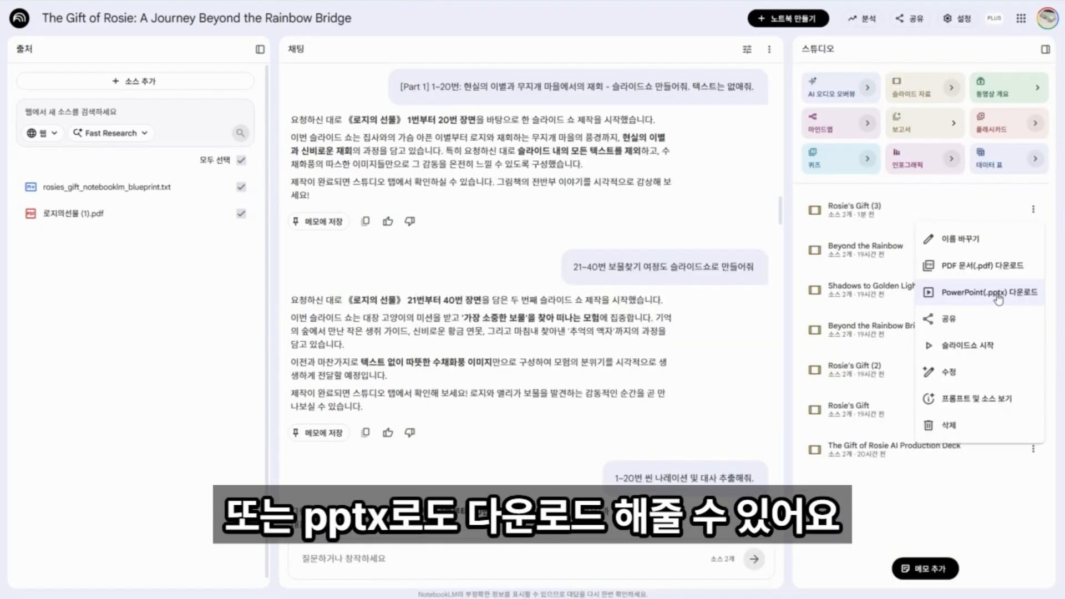
pyautogui.click(998, 294)
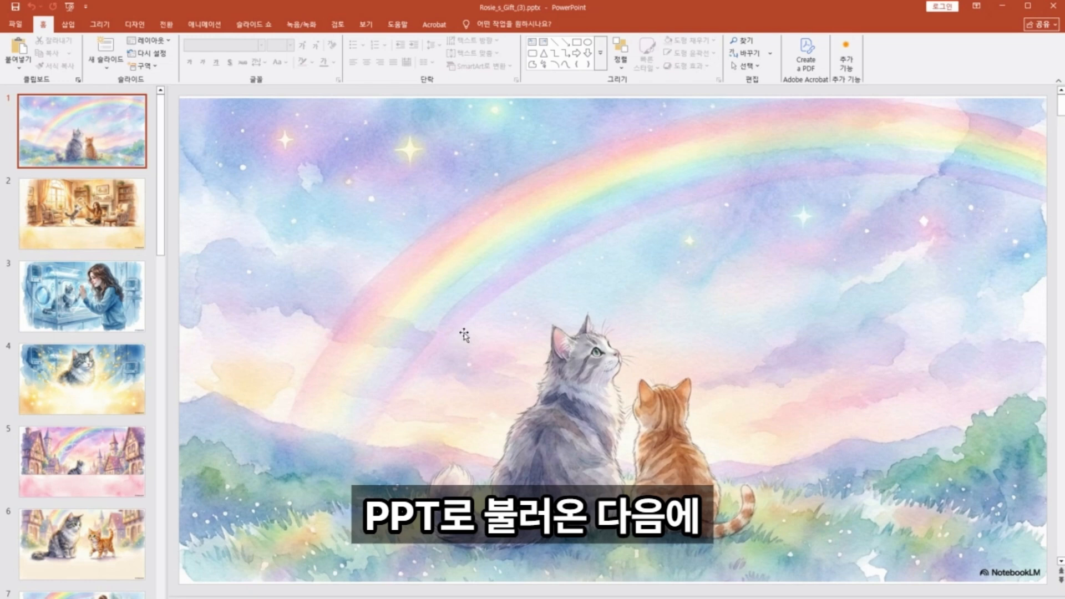
# Step: In PowerPoint, add a text box below slide 2's illustration reading "고양이 앨리는 집사와 사냥놀이를 하며 행복한 시간을 보냈어요."
pyautogui.click(464, 335)
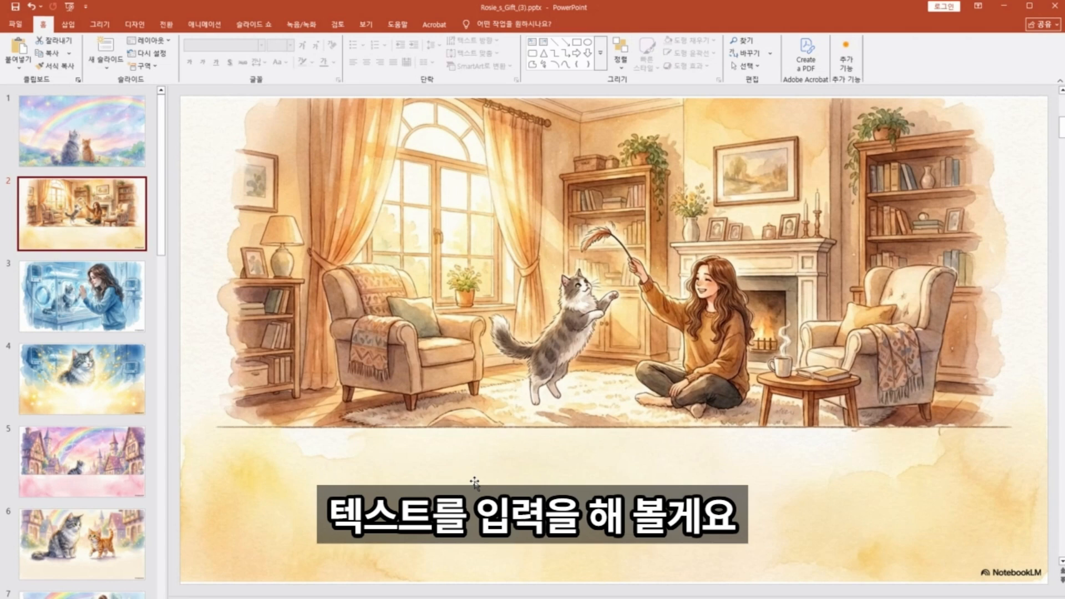
pyautogui.click(68, 25)
pyautogui.click(420, 53)
pyautogui.click(259, 480)
pyautogui.write('고양이 앨리는 지')
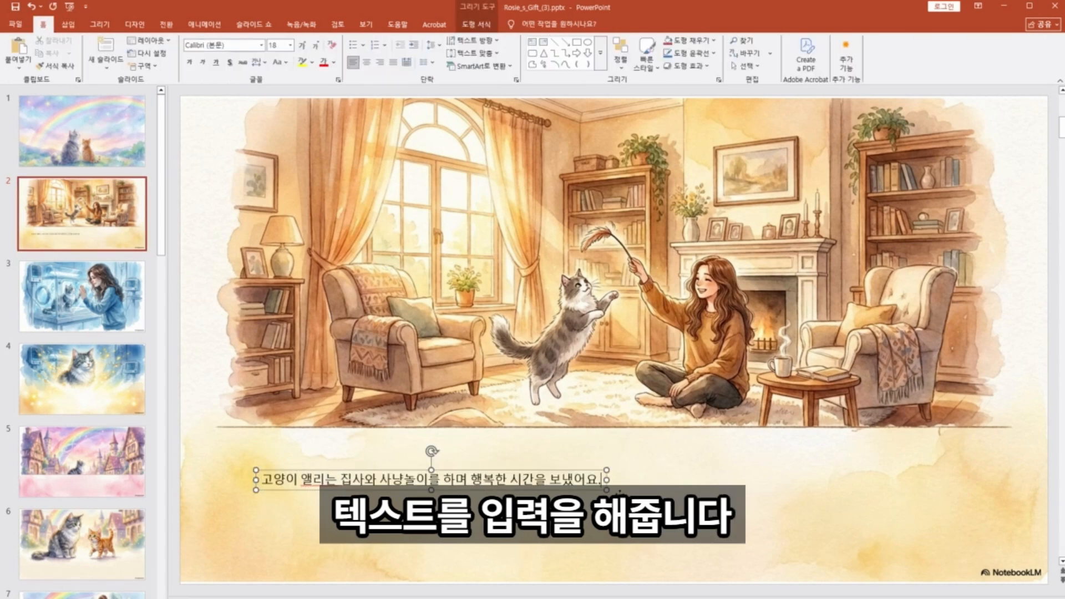
# Step: Select the caption's text box on slide 2, set its font size to 24 and adjust its position
pyautogui.click(536, 492)
pyautogui.moveTo(537, 491)
pyautogui.mouseDown()
pyautogui.moveTo(550, 494)
pyautogui.moveTo(535, 492)
pyautogui.mouseUp()
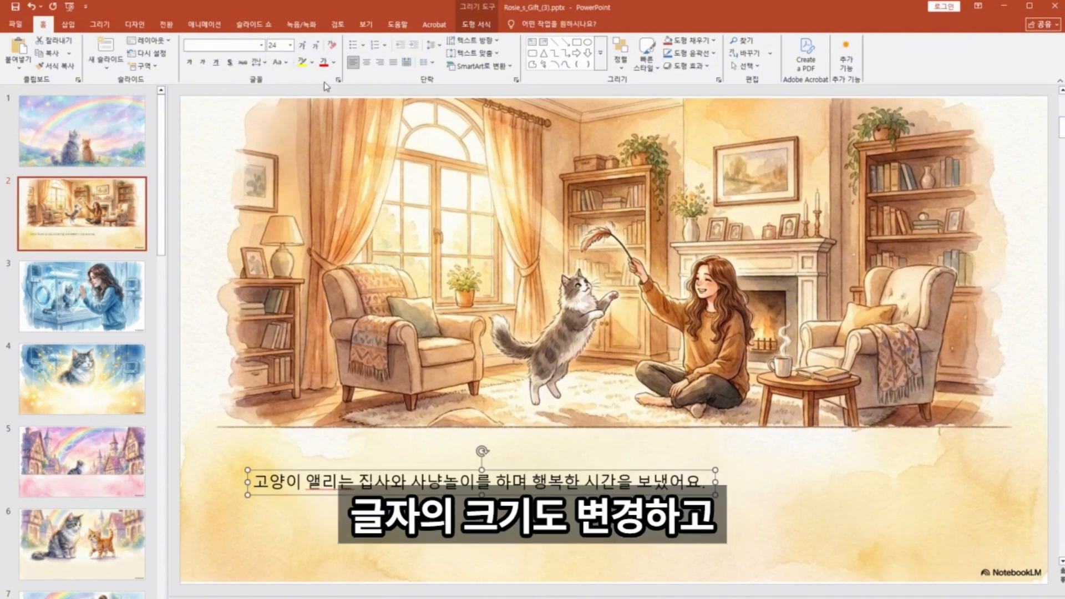
# Step: Set the font of slide 2's caption to HY견고딕
pyautogui.click(261, 45)
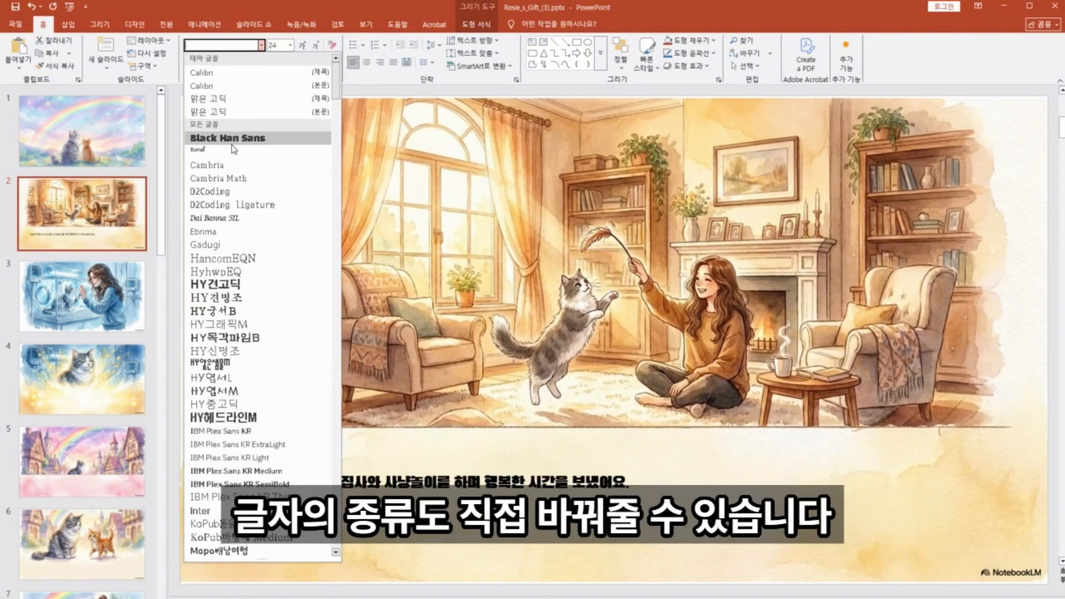
pyautogui.click(216, 284)
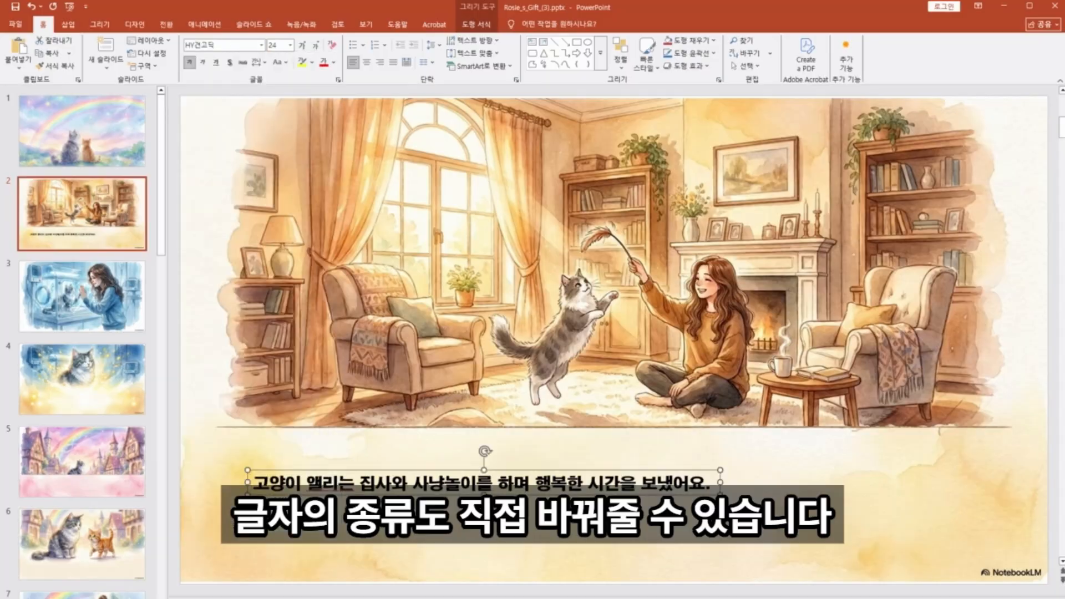
# Step: Prepare to save the deck as a PDF in the Downloads folder, with 수정 replacing (3) in the file name
pyautogui.click(16, 23)
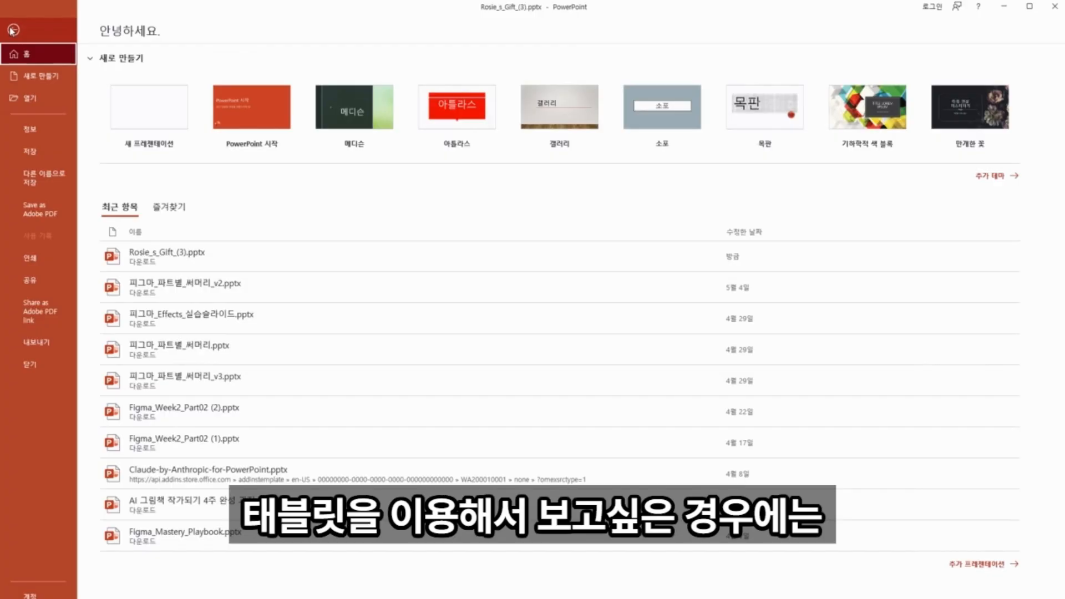
pyautogui.click(29, 190)
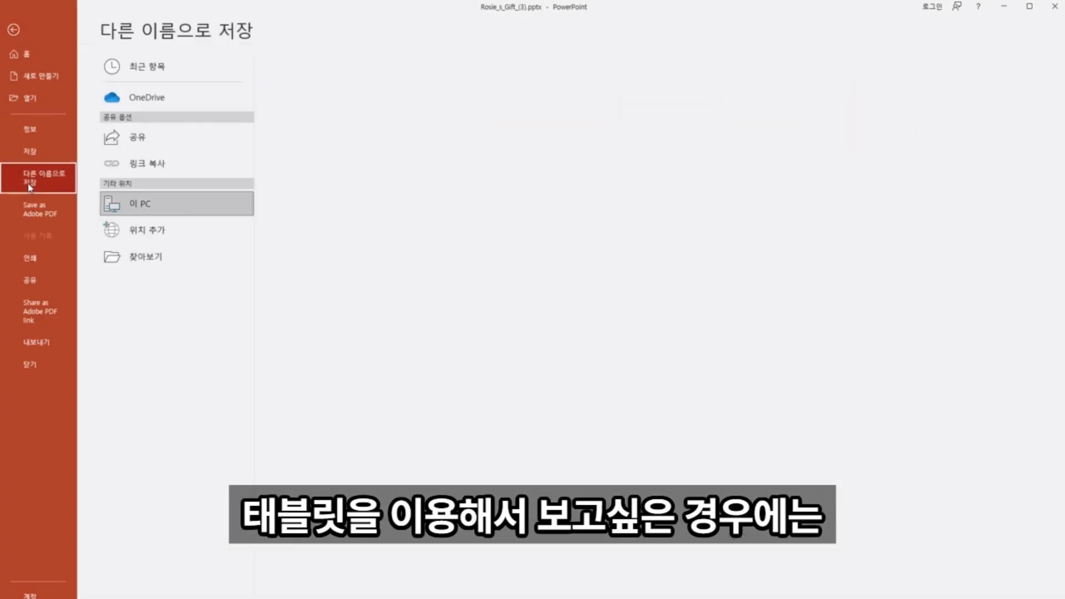
pyautogui.click(143, 257)
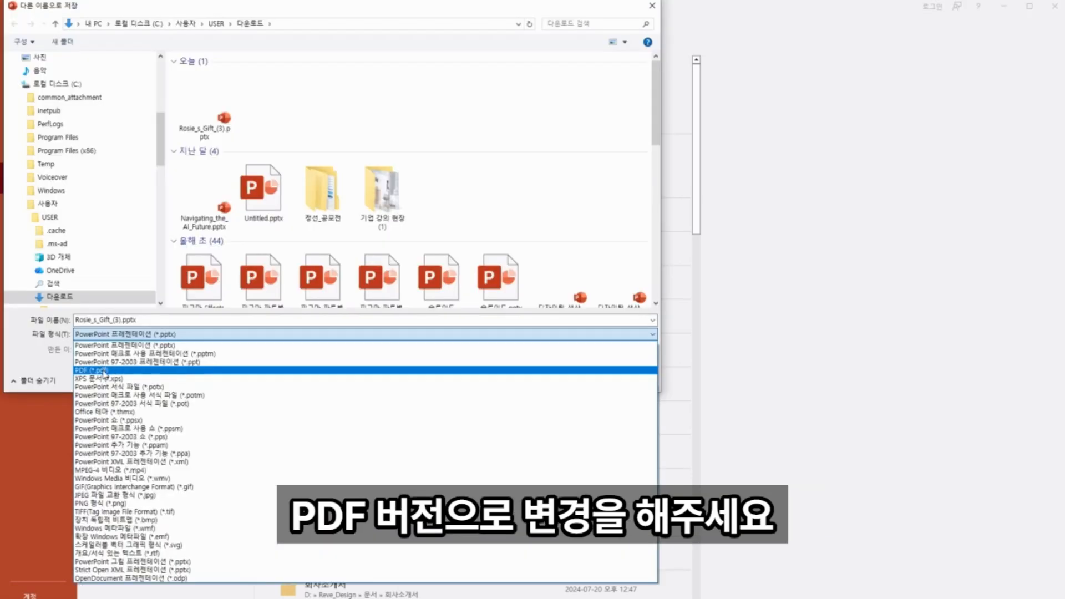
pyautogui.click(103, 370)
pyautogui.click(142, 320)
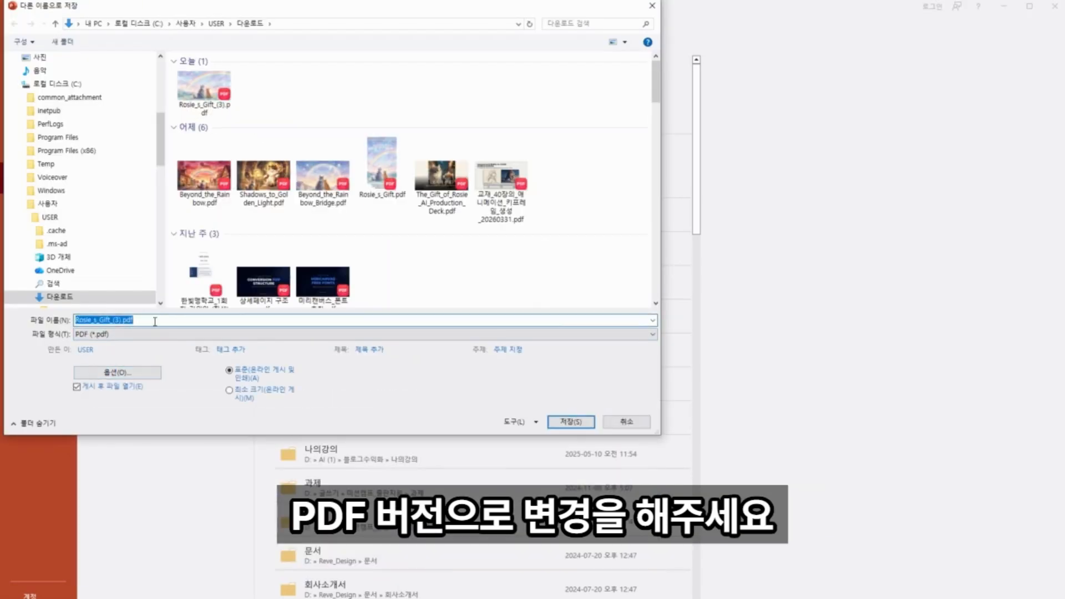
pyautogui.click(113, 320)
pyautogui.write('수저')
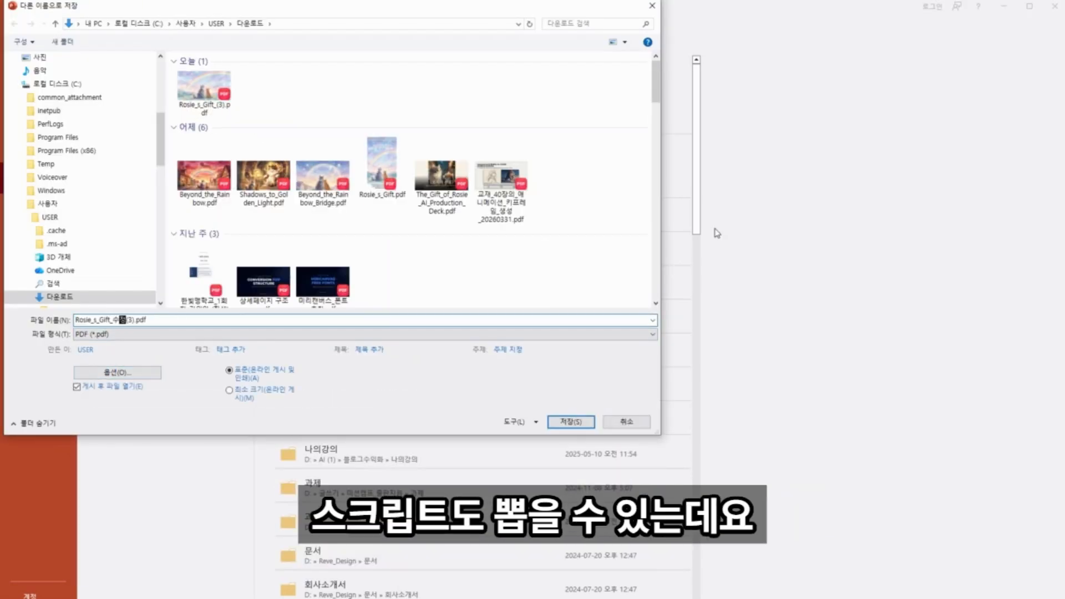
pyautogui.press('Delete')
pyautogui.press('Delete')
pyautogui.press('Delete')
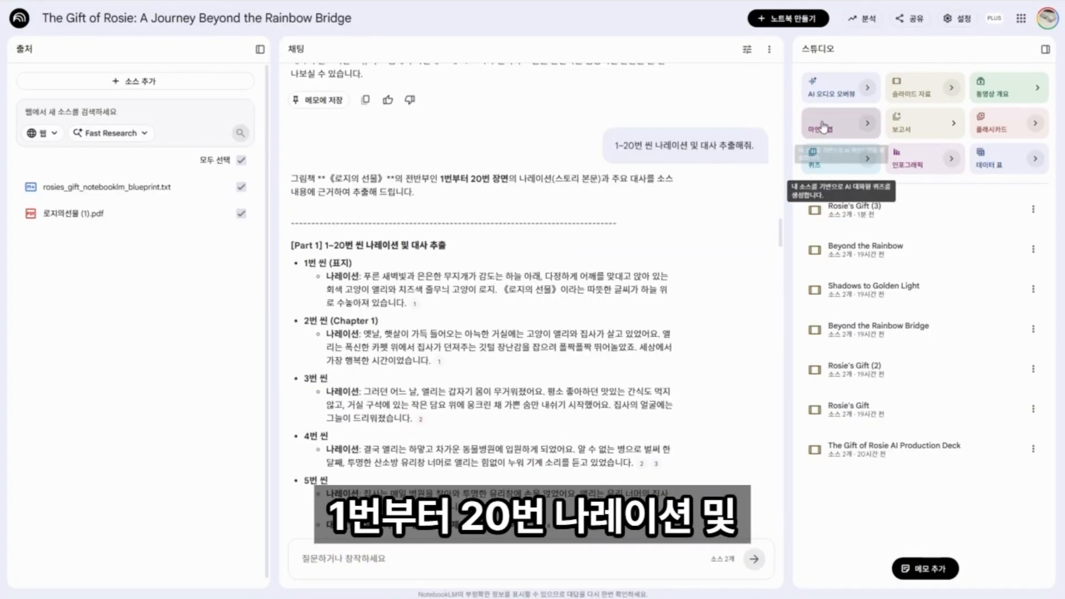
# Step: In NotebookLM, review the prompt "1~20번 씬 나레이션 및 대사 추출해줘." and the narration and dialogue extracted for each scene
pyautogui.moveTo(619, 146)
pyautogui.mouseDown()
pyautogui.moveTo(750, 147)
pyautogui.moveTo(619, 152)
pyautogui.mouseUp()
pyautogui.click(700, 158)
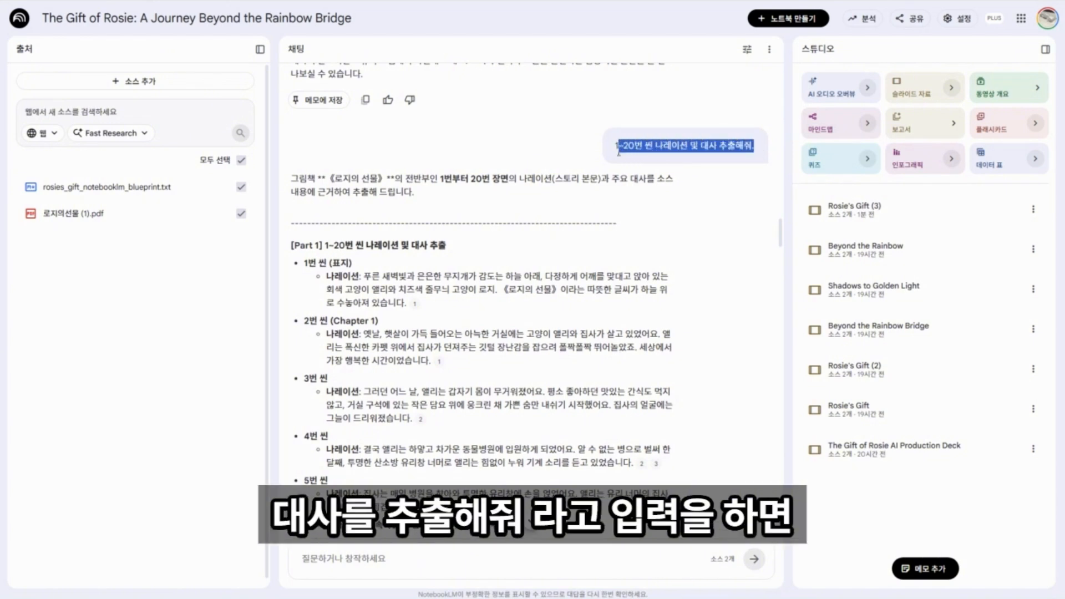
pyautogui.click(614, 174)
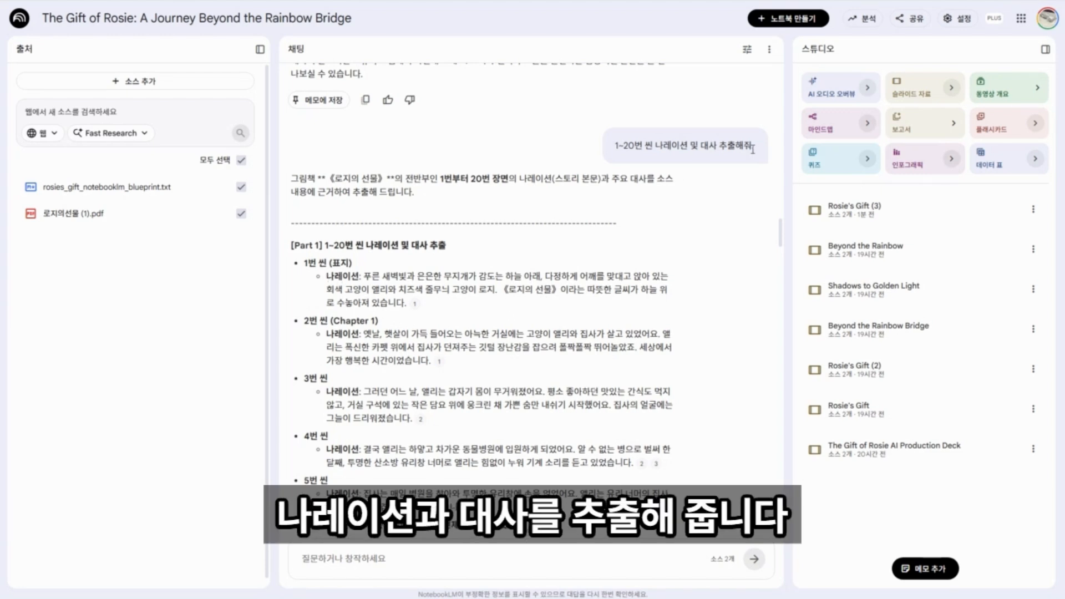
pyautogui.scroll(-3, 496, 311)
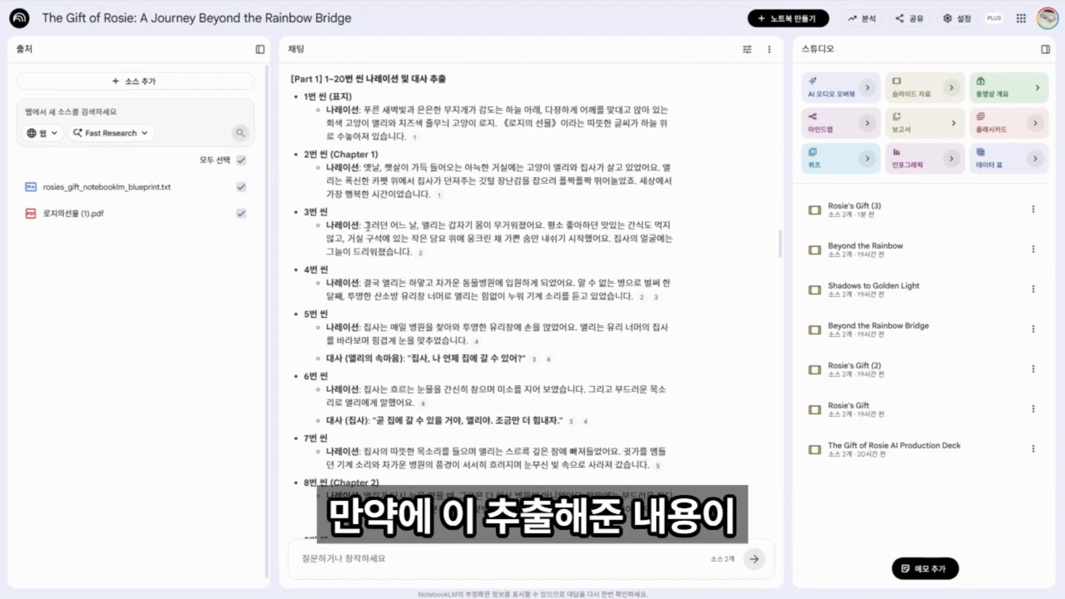
pyautogui.moveTo(364, 223); pyautogui.dragTo(407, 252)
pyautogui.click(492, 264)
pyautogui.scroll(3, 495, 265)
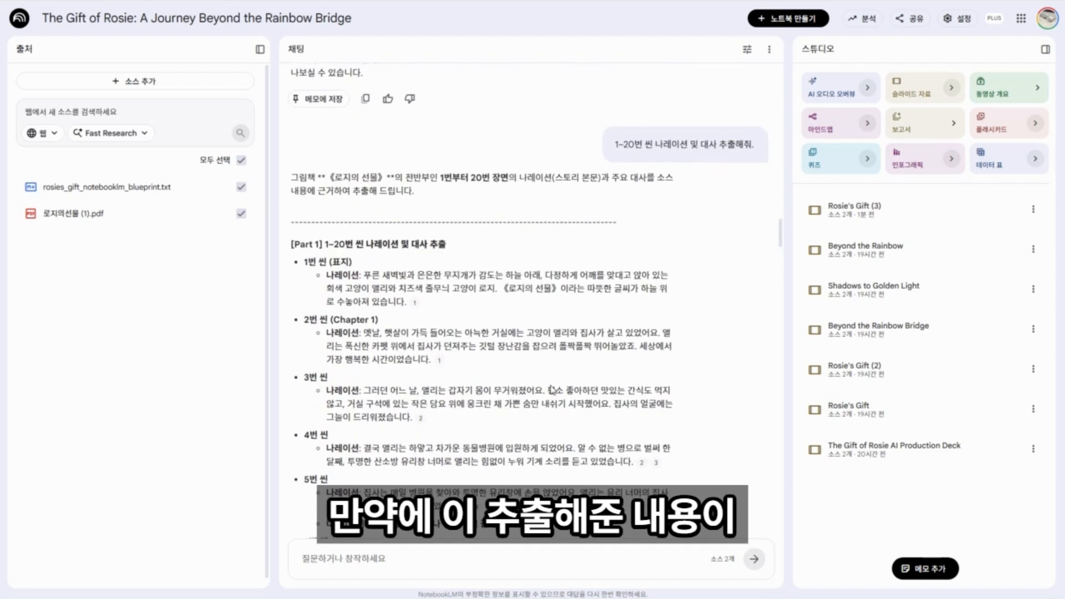
pyautogui.scroll(-4, 552, 388)
# Step: Examine the one-line narration summaries for scenes 1 to 20 in the chat
pyautogui.click(382, 553)
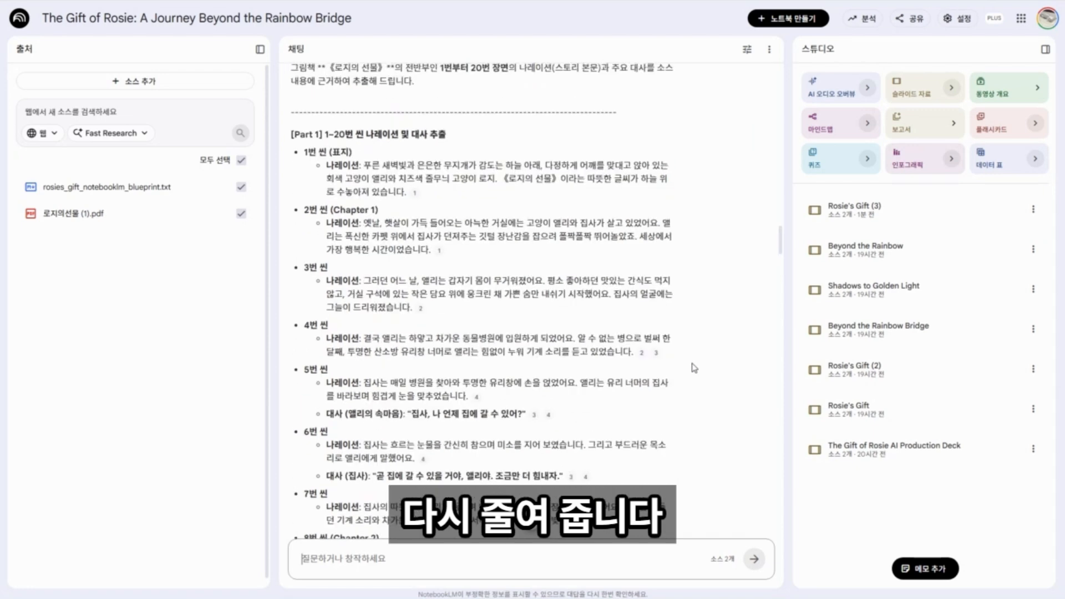
pyautogui.scroll(-2, 371, 472)
pyautogui.scroll(1, 488, 300)
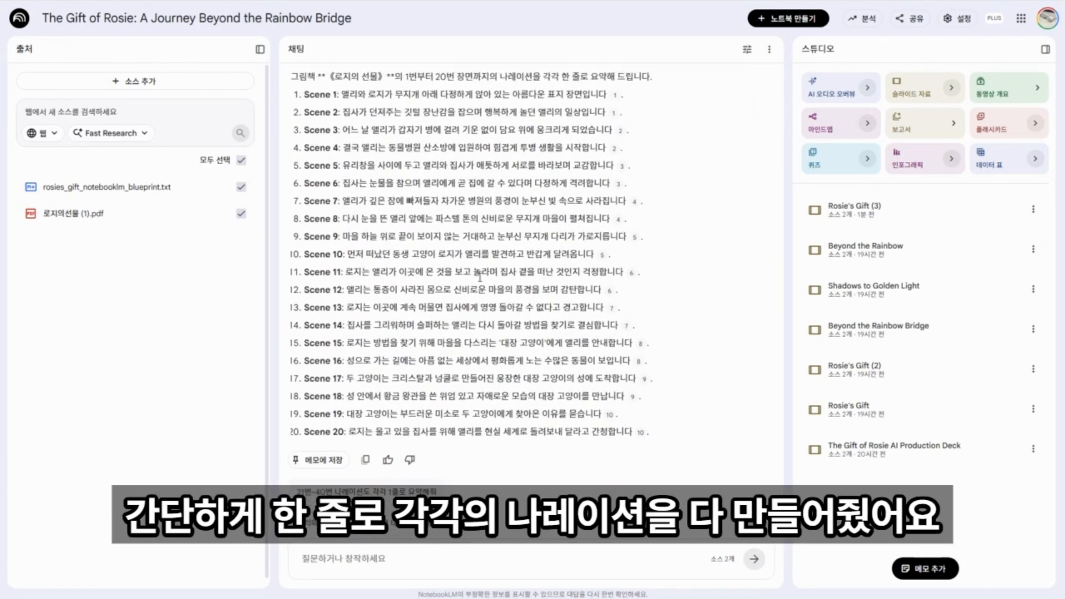
pyautogui.scroll(1, 574, 363)
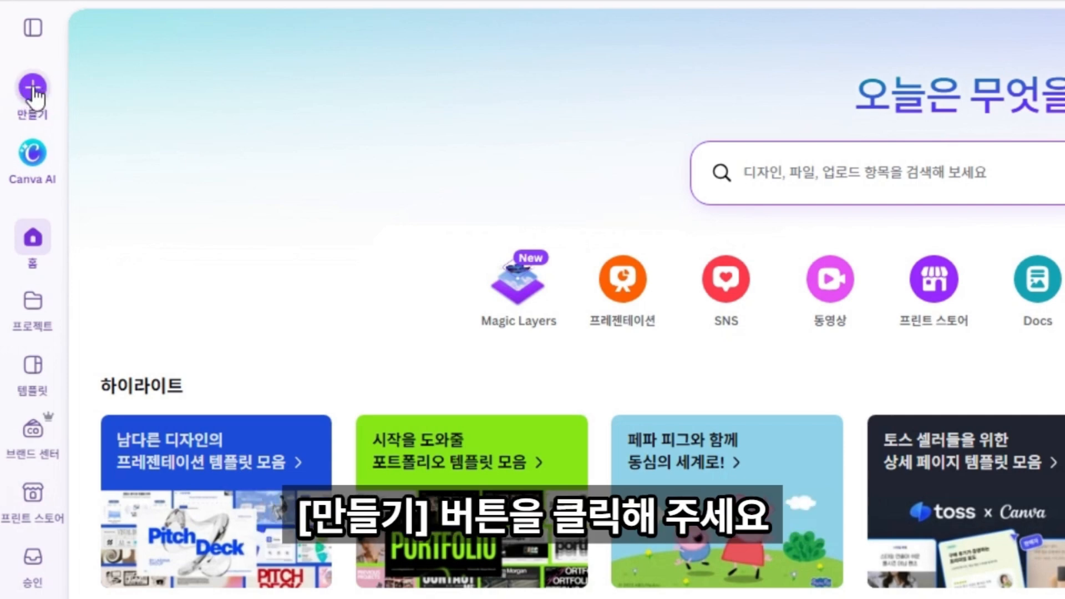
# Step: In Canva, upload Rosie_s_Gift_(3).pdf as a new design and open it in the editor
pyautogui.click(33, 86)
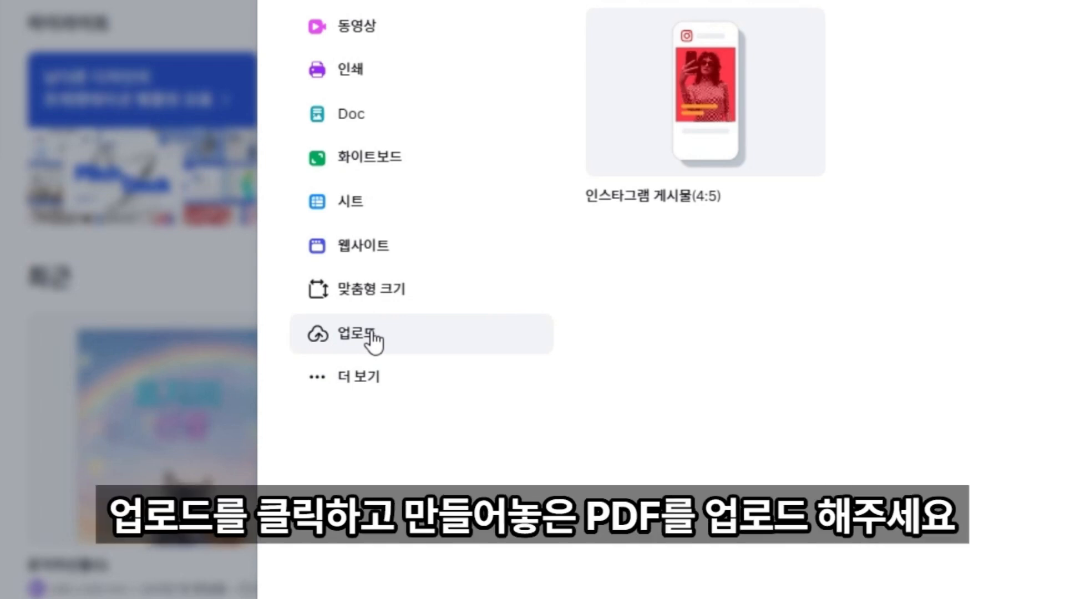
pyautogui.click(370, 332)
pyautogui.click(1048, 348)
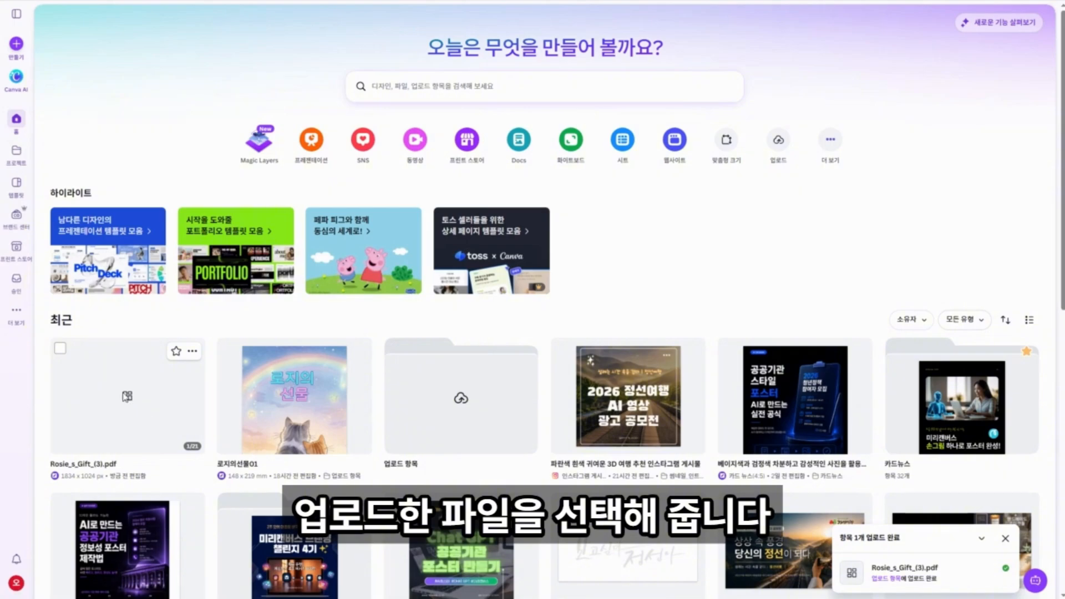
pyautogui.click(172, 436)
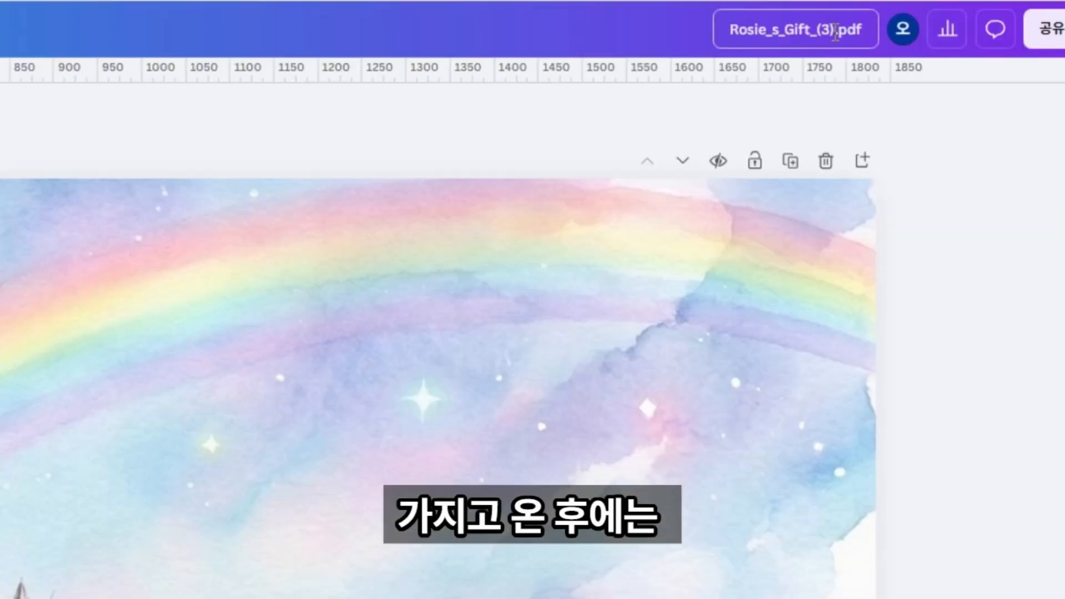
# Step: Rename the design as "노트북LM_로지의선물그림책"
pyautogui.click(835, 30)
pyautogui.write('노트북LM_로지의선물그림')
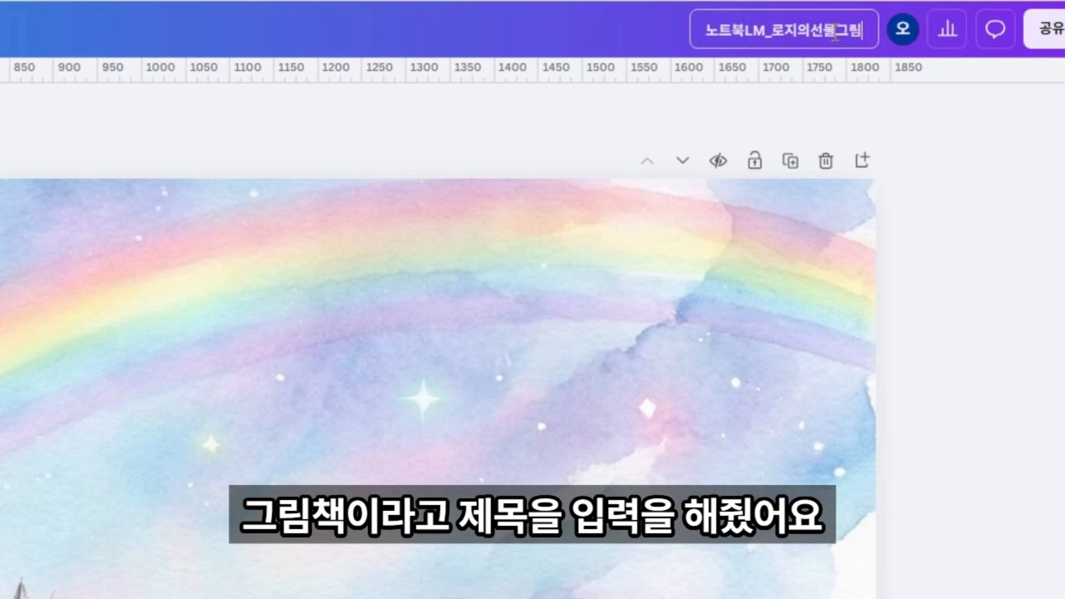
pyautogui.write('책')
pyautogui.click(895, 237)
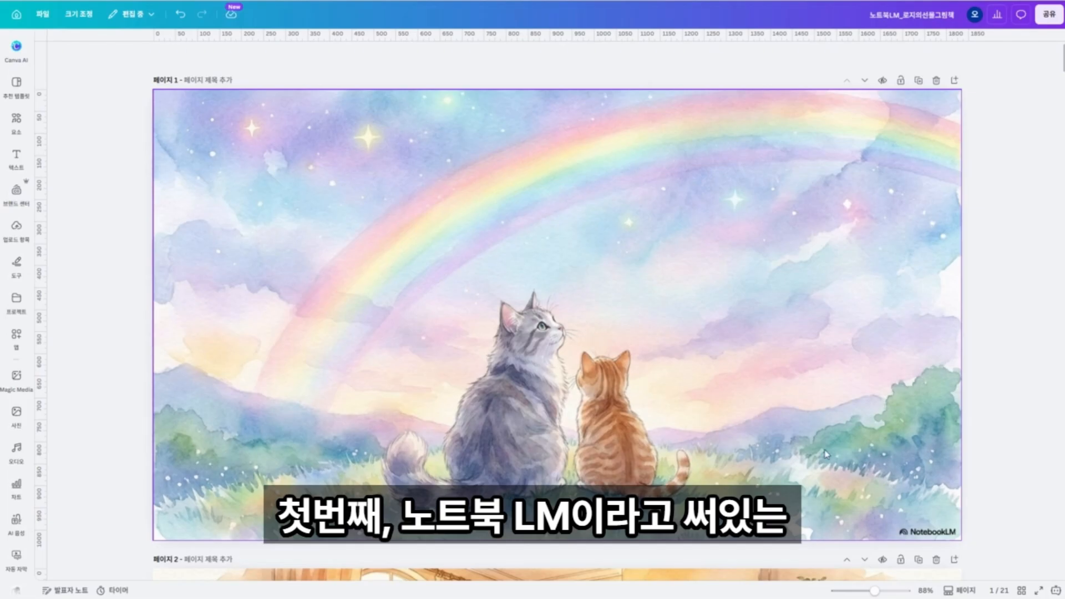
# Step: Remove the NotebookLM watermark from page 1's illustration with Magic Eraser
pyautogui.click(827, 453)
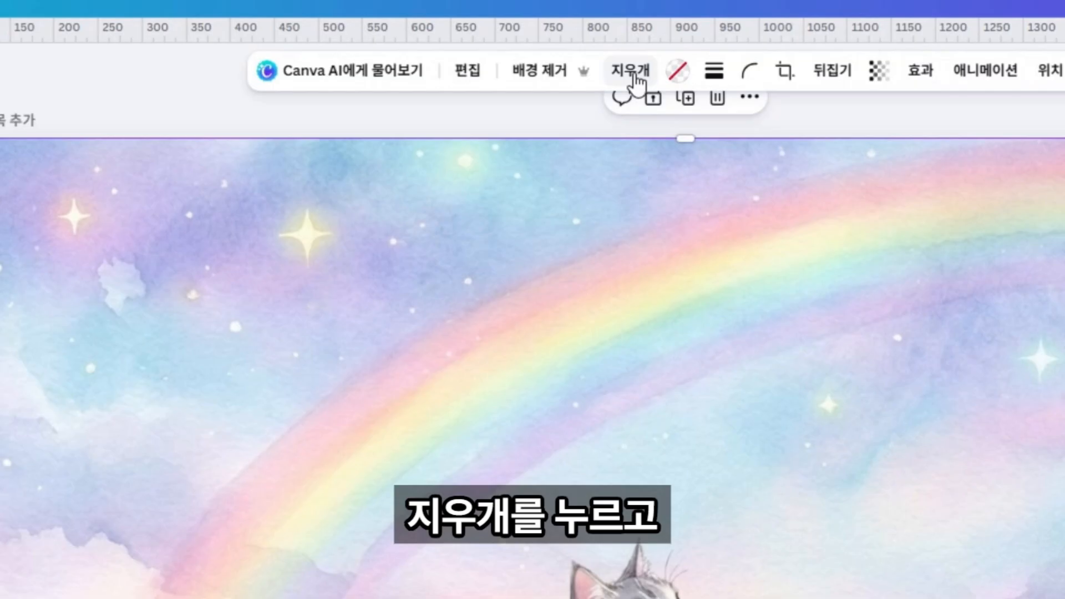
pyautogui.click(637, 84)
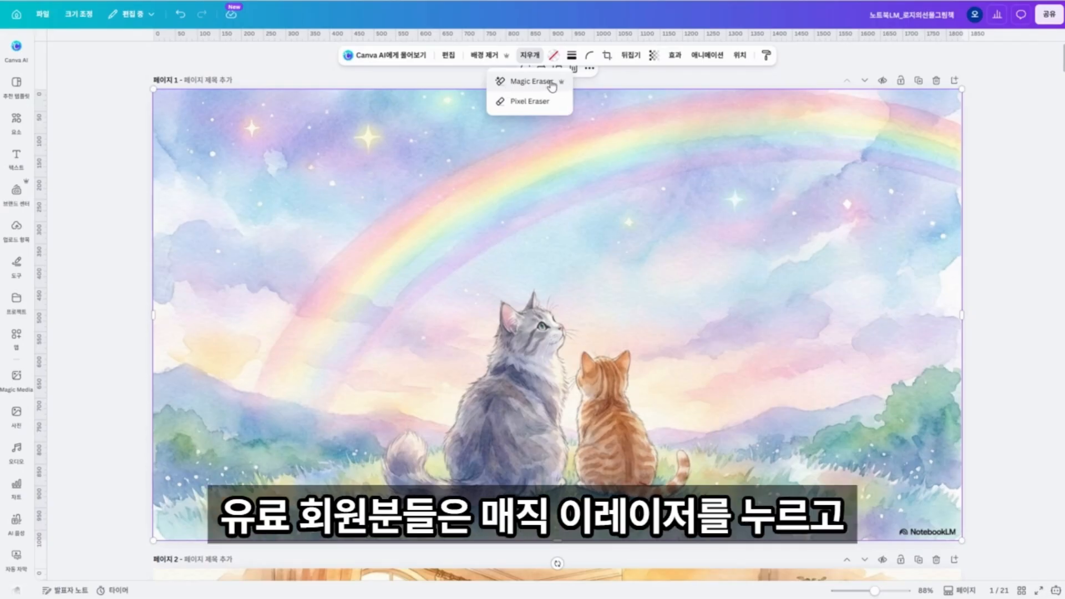
pyautogui.click(530, 82)
pyautogui.moveTo(1006, 502)
pyautogui.mouseDown()
pyautogui.moveTo(1034, 524)
pyautogui.moveTo(995, 527)
pyautogui.mouseUp()
pyautogui.click(165, 181)
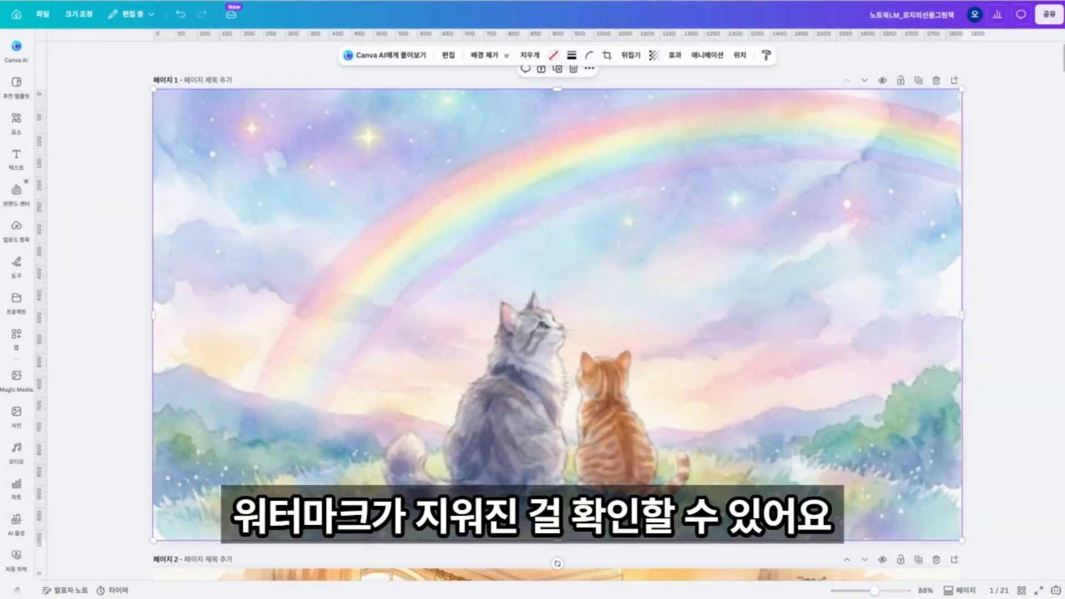
pyautogui.click(994, 391)
# Step: Enlarge page 2's illustration slightly past the page's lower-right corner to hide the NotebookLM watermark
pyautogui.scroll(-10, 993, 389)
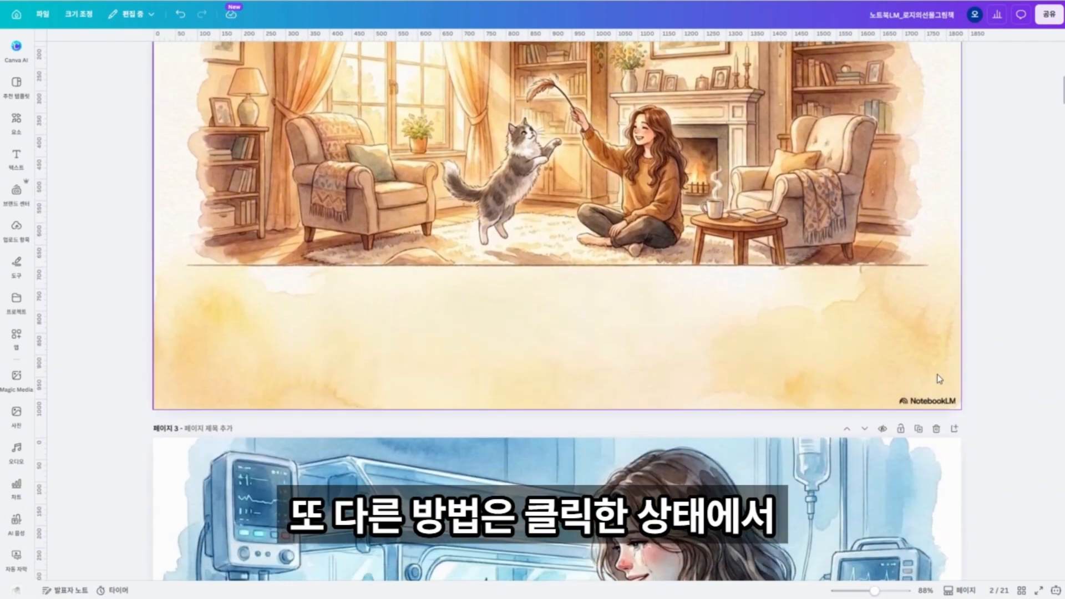
pyautogui.click(939, 379)
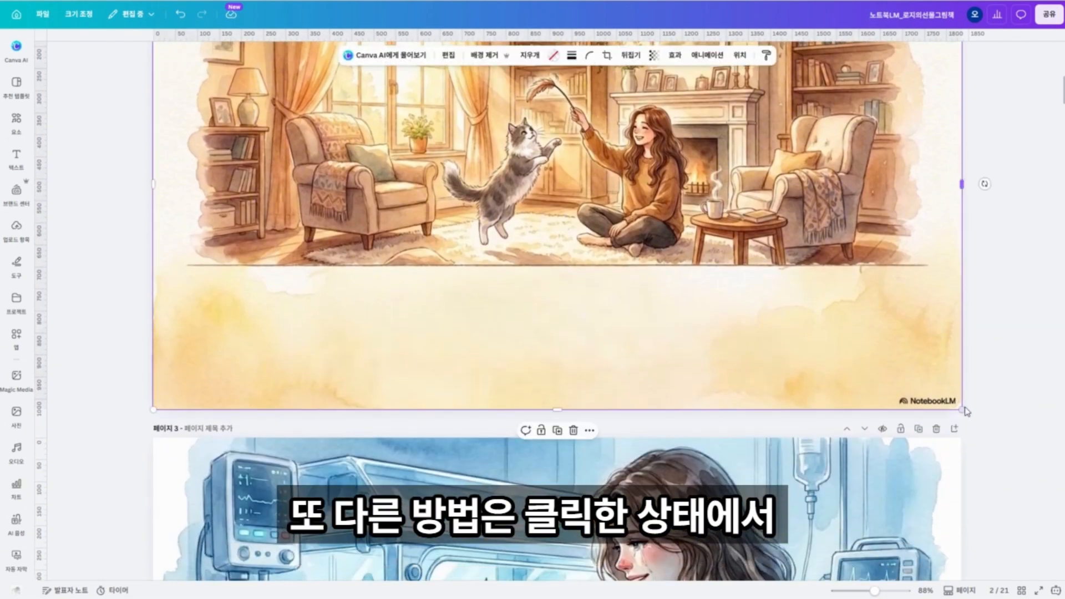
pyautogui.moveTo(962, 409); pyautogui.dragTo(979, 428)
pyautogui.click(1013, 386)
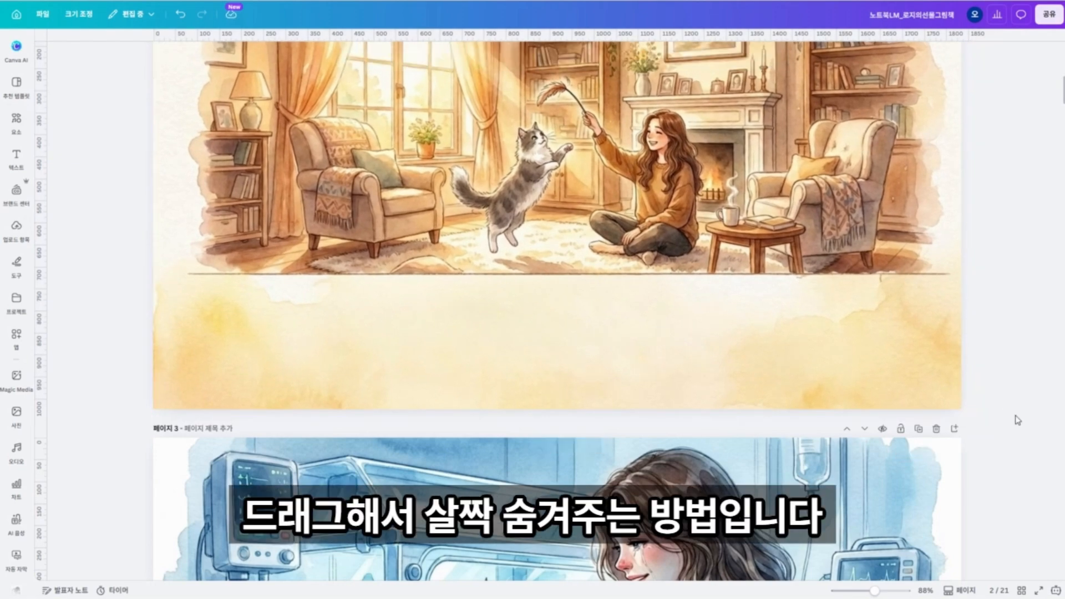
# Step: Enlarge the illustrations on pages 4 and 5 past the page edges to hide their NotebookLM watermarks
pyautogui.scroll(-13, 1018, 420)
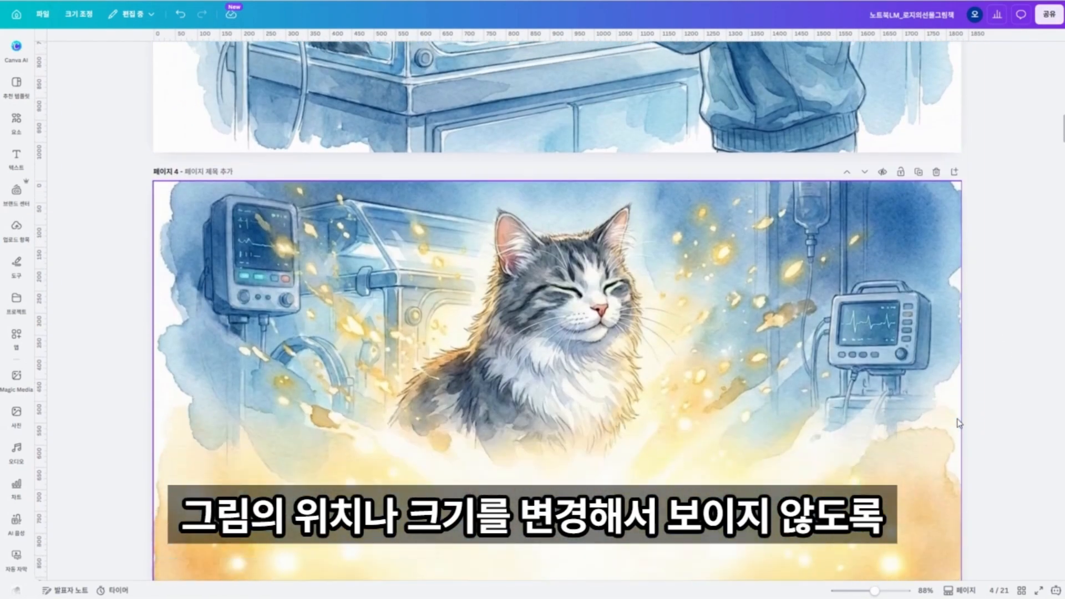
pyautogui.scroll(-3, 959, 423)
pyautogui.click(886, 368)
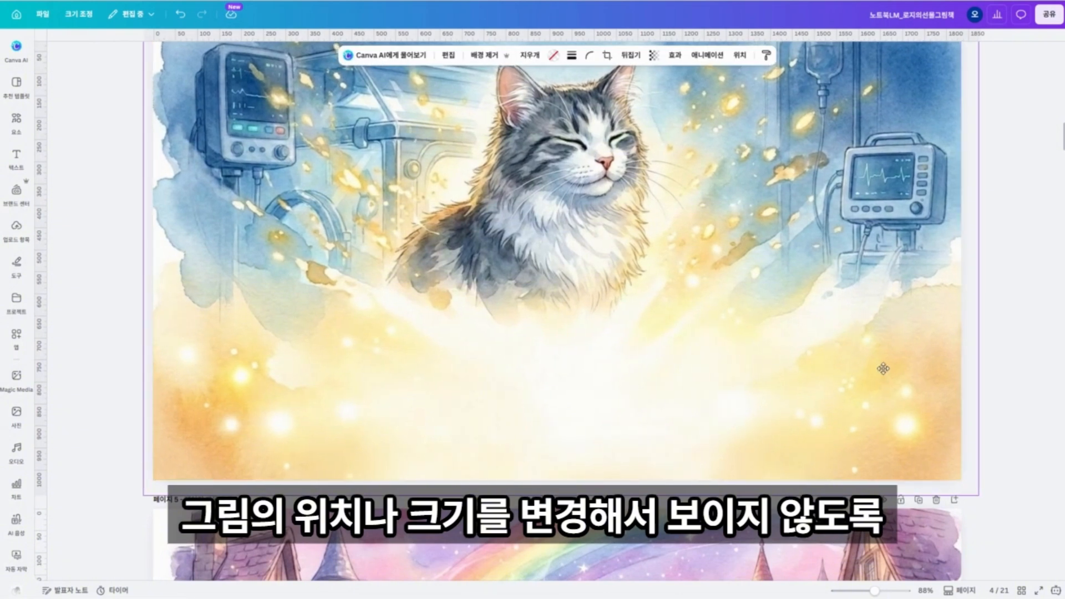
pyautogui.scroll(-6, 944, 385)
pyautogui.click(941, 459)
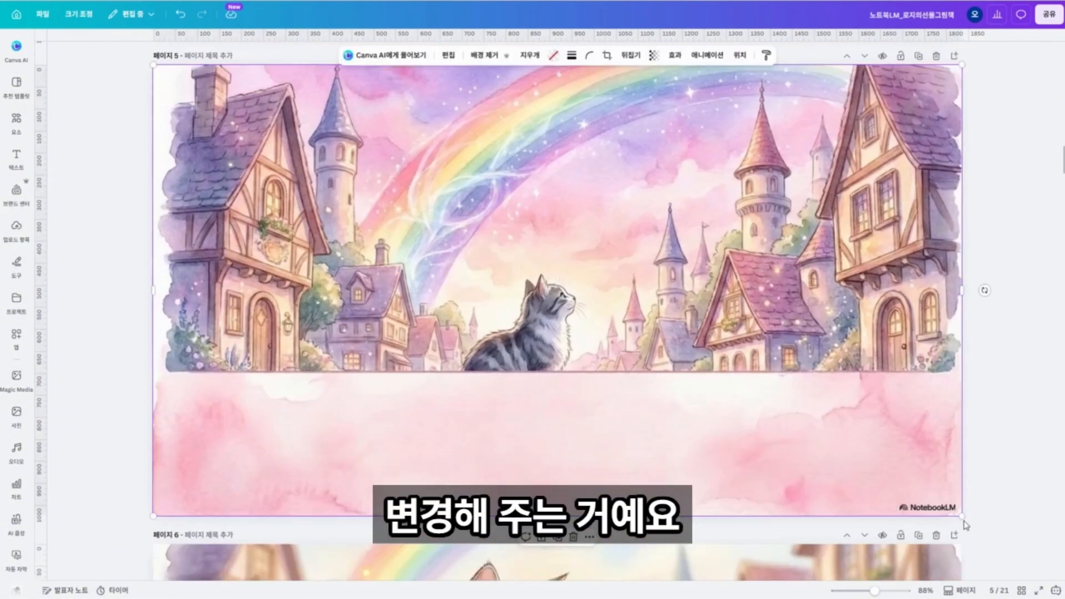
pyautogui.moveTo(963, 517); pyautogui.dragTo(989, 566)
pyautogui.click(1007, 495)
pyautogui.scroll(-5, 926, 404)
pyautogui.scroll(-2, 926, 403)
pyautogui.click(927, 404)
pyautogui.click(1003, 377)
# Step: Add a heading reading "로지의 선물" above the cats on page 1
pyautogui.scroll(1, 976, 363)
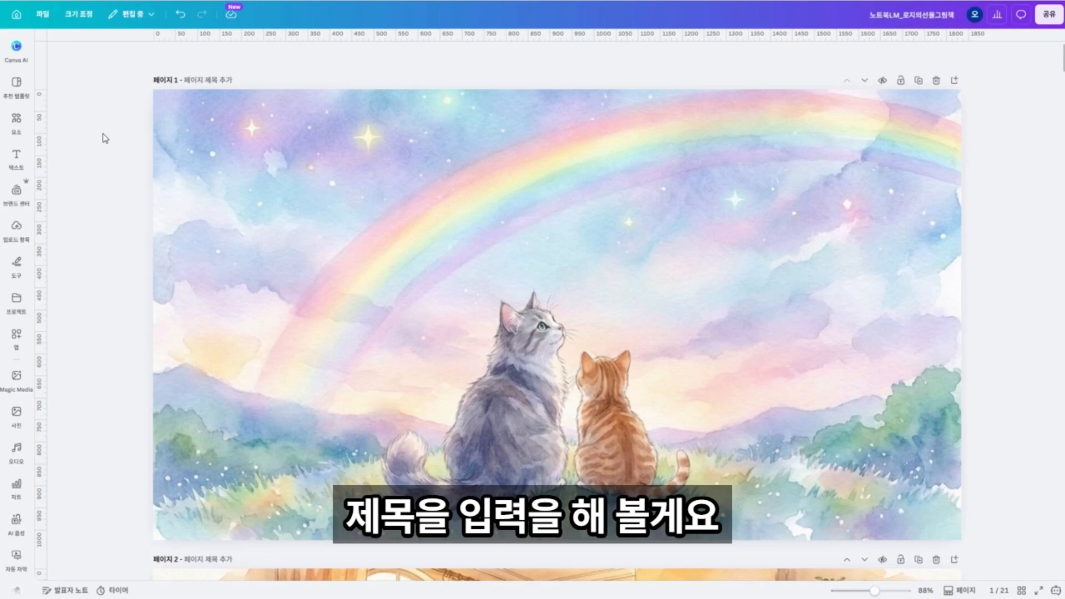
pyautogui.click(16, 158)
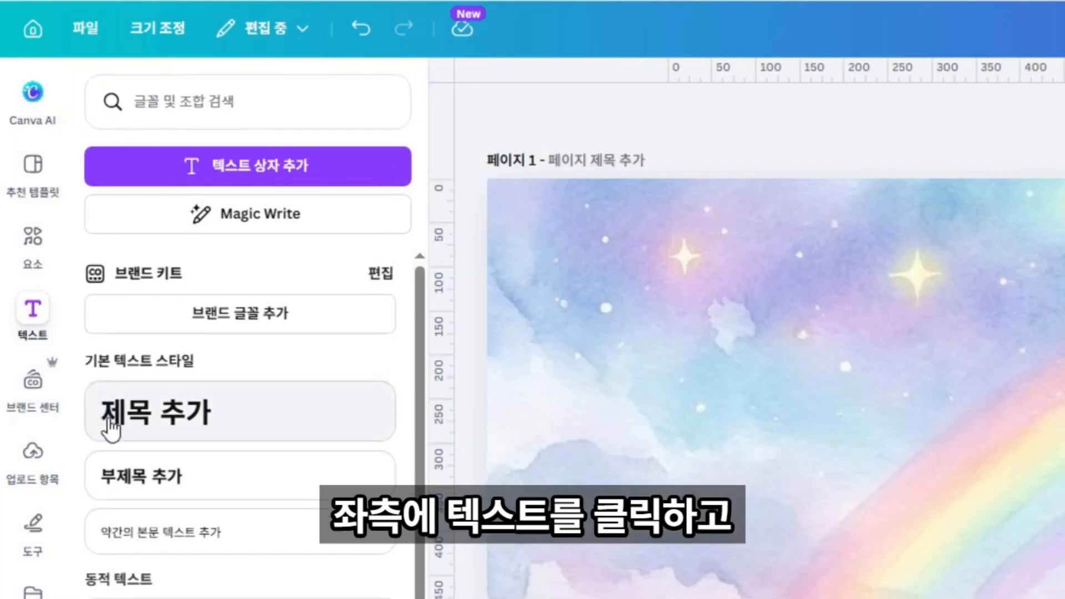
pyautogui.click(111, 422)
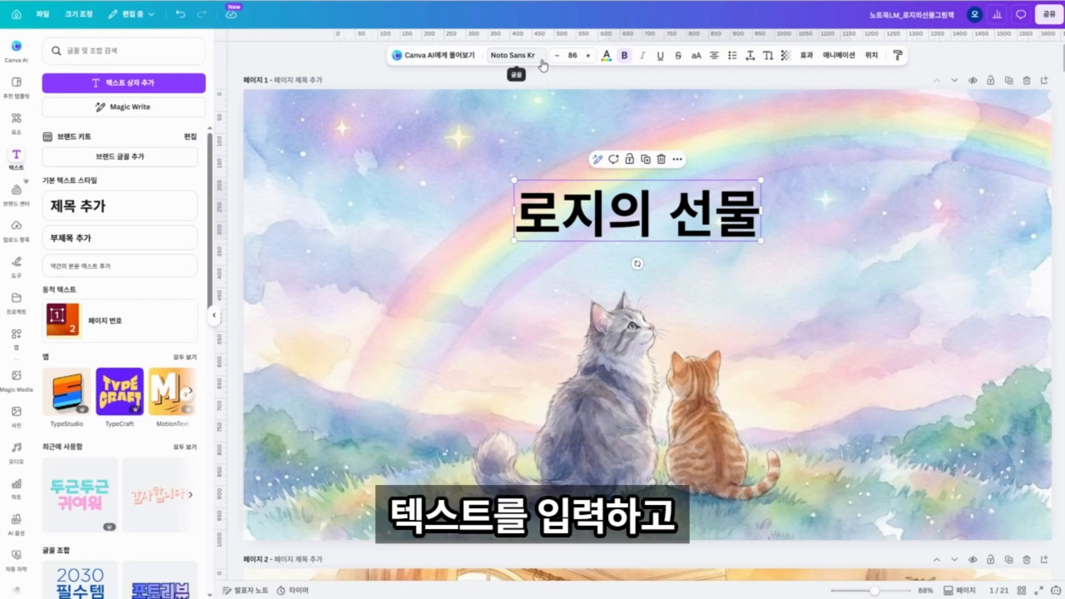
# Step: Color the "로지의 선물" title with the purple-to-orange linear gradient and set its font to TDTD귀여워귀여워
pyautogui.click(607, 55)
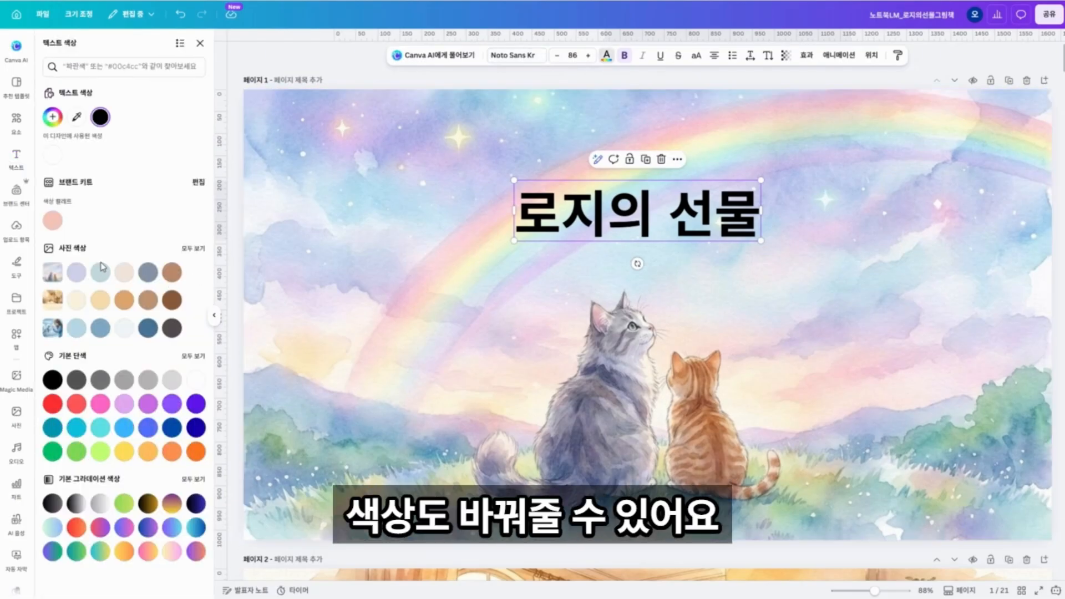
pyautogui.click(196, 552)
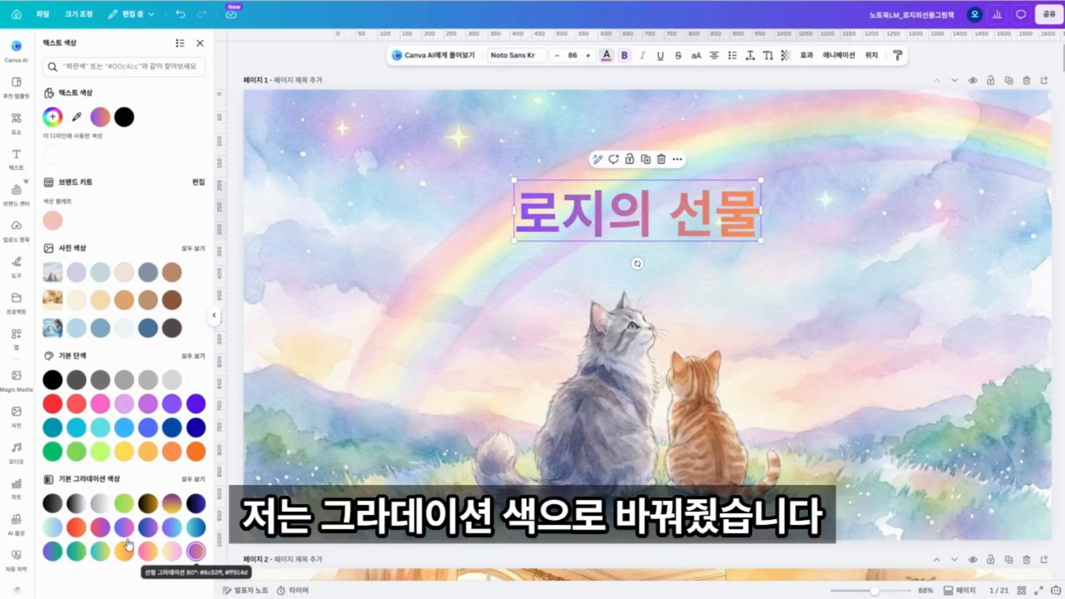
pyautogui.click(271, 209)
pyautogui.click(588, 214)
pyautogui.click(528, 61)
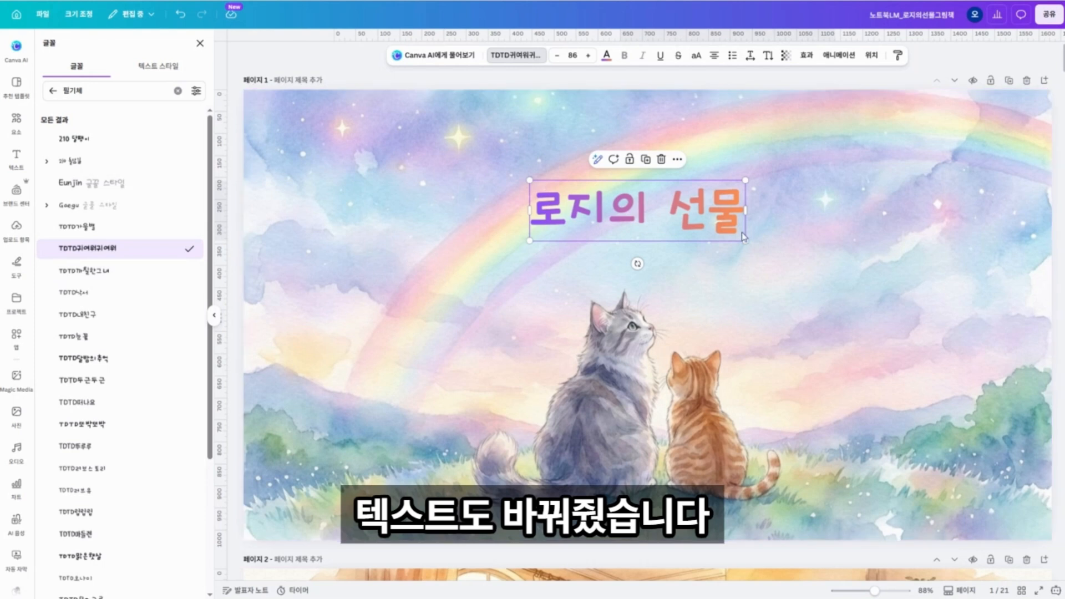
# Step: Enlarge the cover title and center the subtitle "앨리와 로지의 모험 이야기" beneath it in dark gray at size 24
pyautogui.moveTo(746, 241)
pyautogui.mouseDown()
pyautogui.moveTo(826, 294)
pyautogui.moveTo(816, 263)
pyautogui.moveTo(754, 223)
pyautogui.mouseUp()
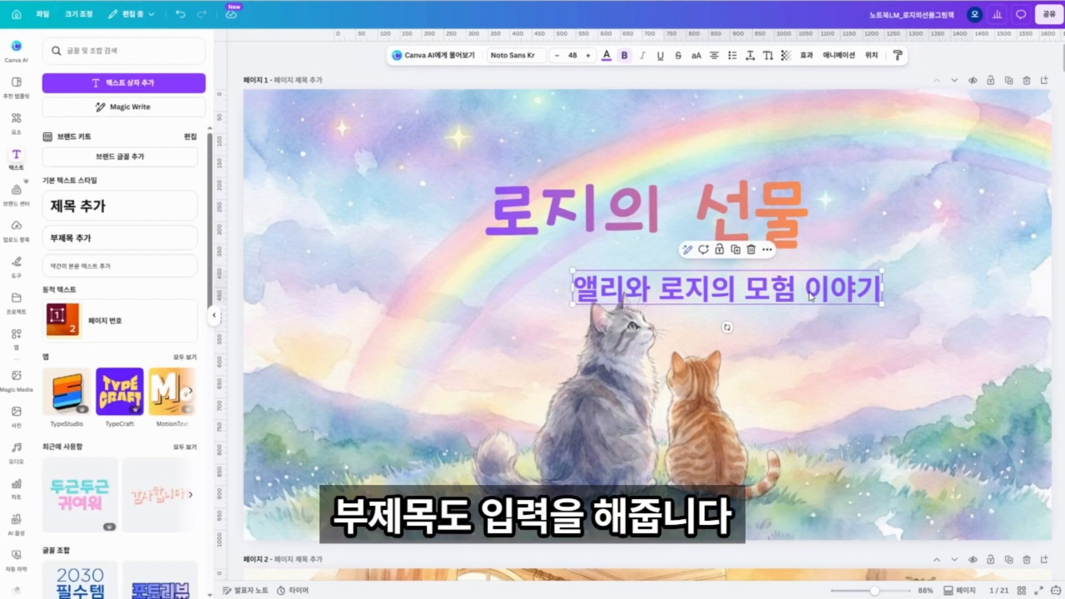
pyautogui.moveTo(807, 289); pyautogui.dragTo(732, 283)
pyautogui.click(607, 55)
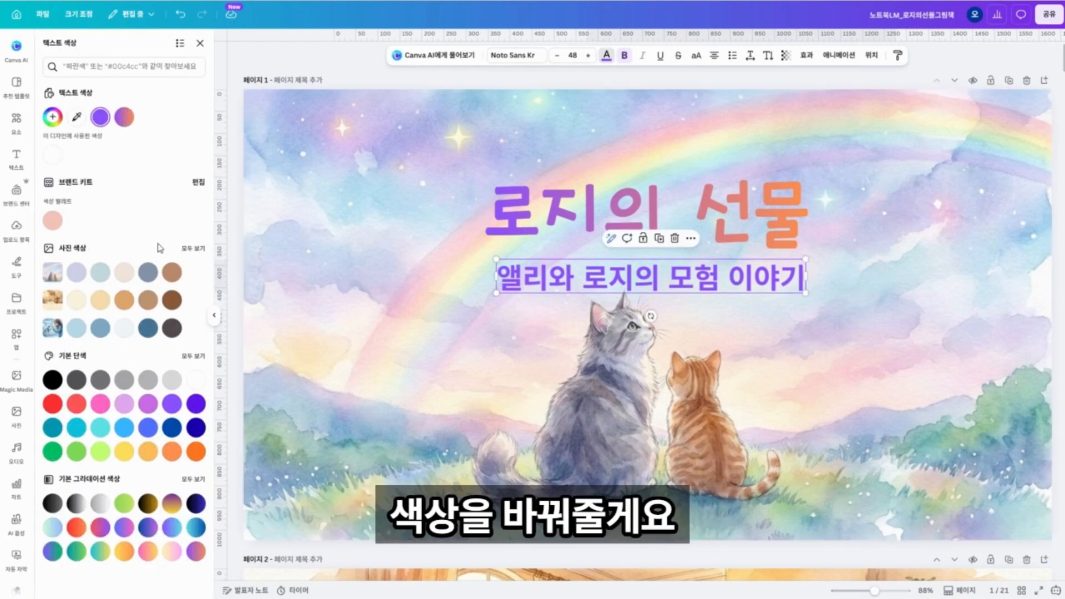
pyautogui.click(172, 328)
pyautogui.click(573, 55)
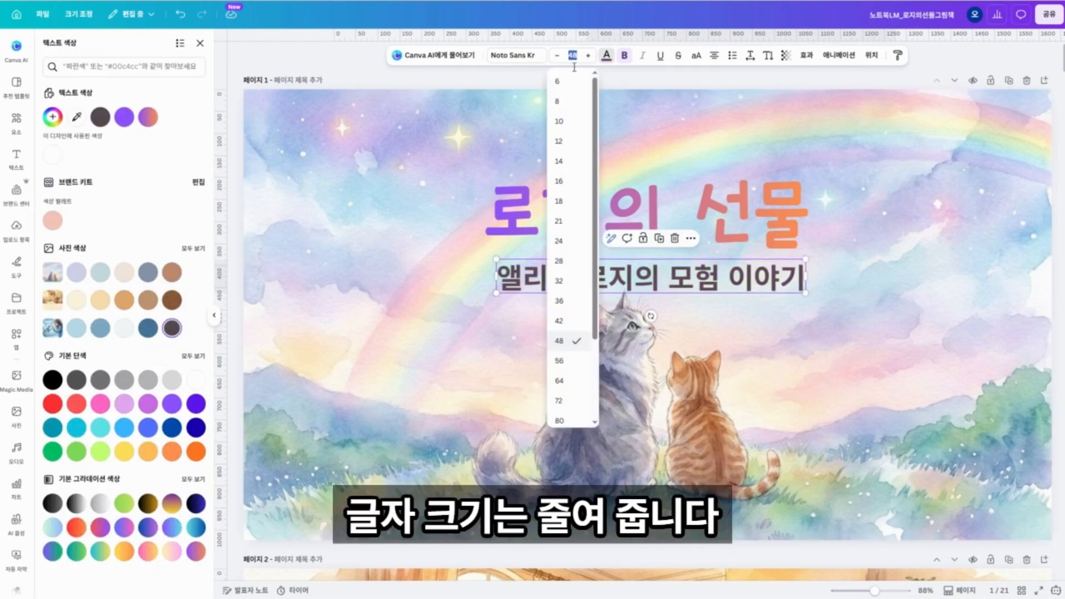
pyautogui.click(563, 242)
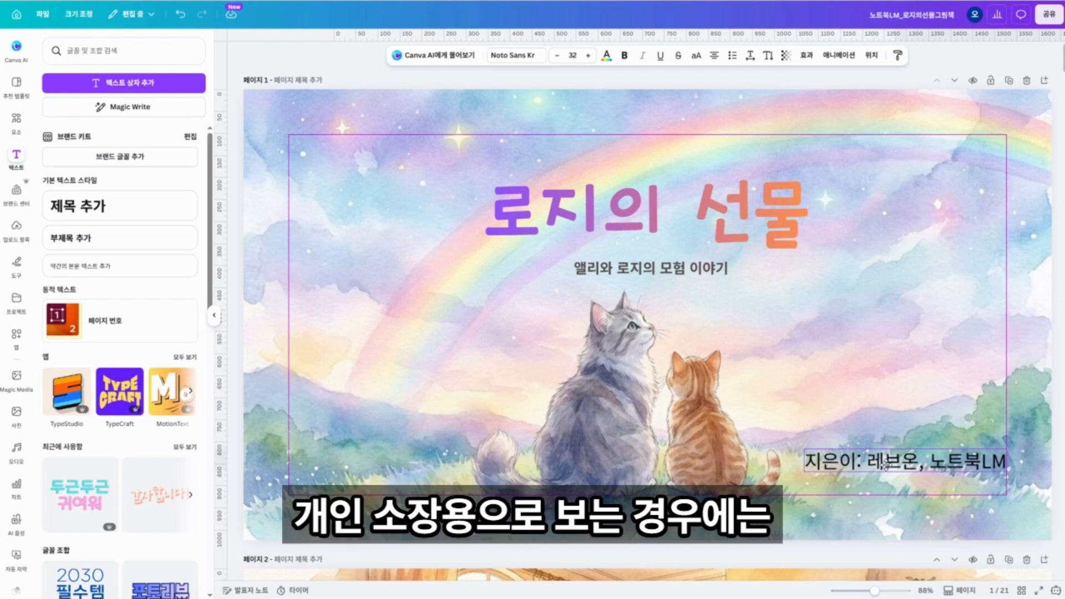
# Step: Delete the author credit line near the lower edge of page 1
pyautogui.moveTo(861, 459); pyautogui.dragTo(861, 490)
pyautogui.press('Delete')
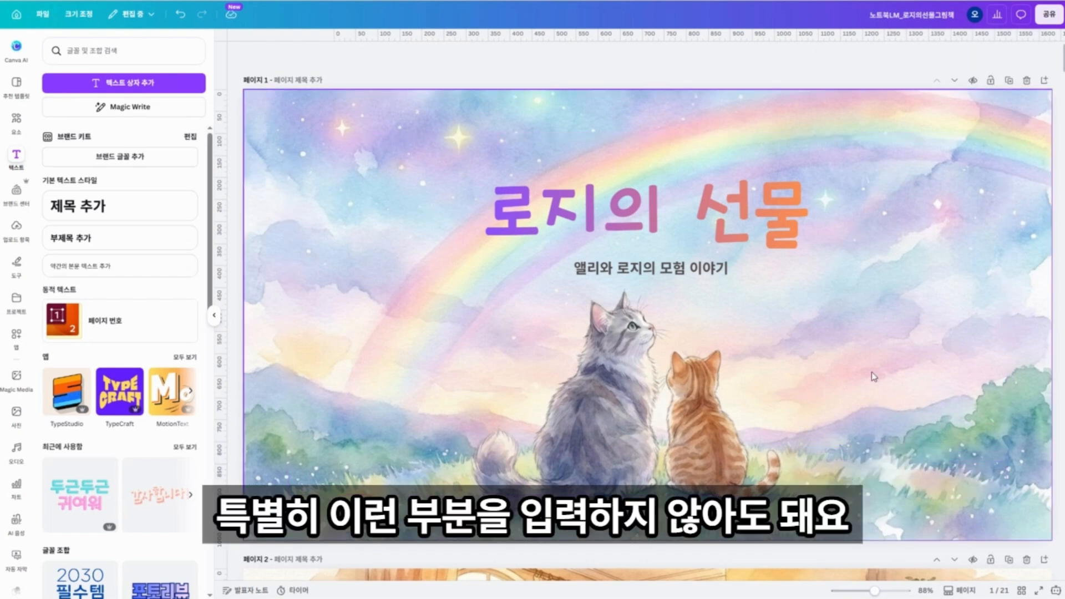
# Step: Copy the opening scene's narration from the NotebookLM chat into a text box below page 2's illustration, leaving out its final sentence
pyautogui.scroll(-2, 870, 371)
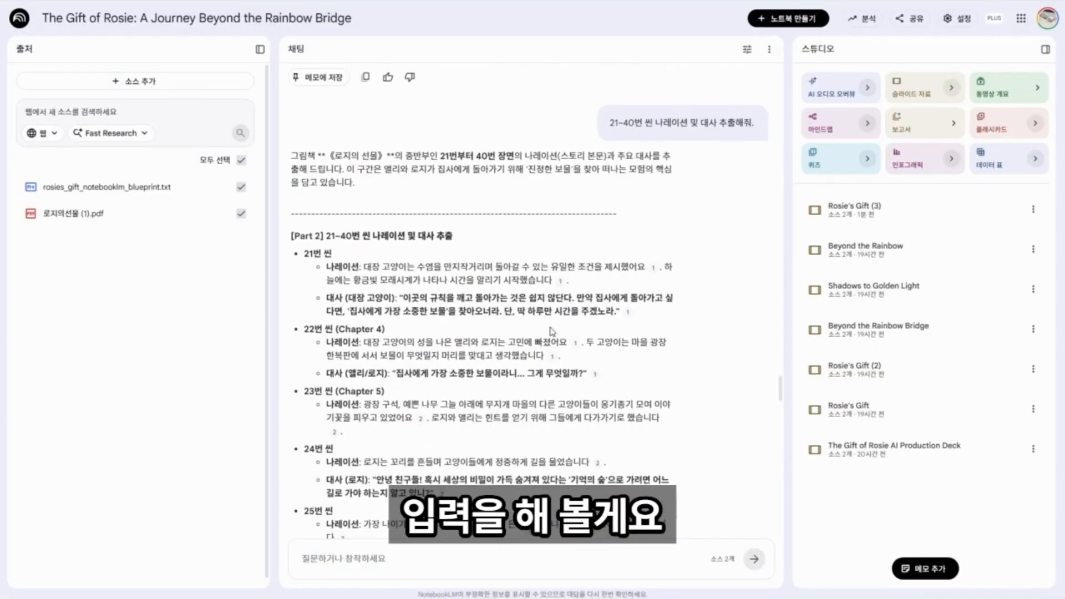
pyautogui.scroll(2, 531, 278)
pyautogui.moveTo(385, 391); pyautogui.dragTo(662, 423)
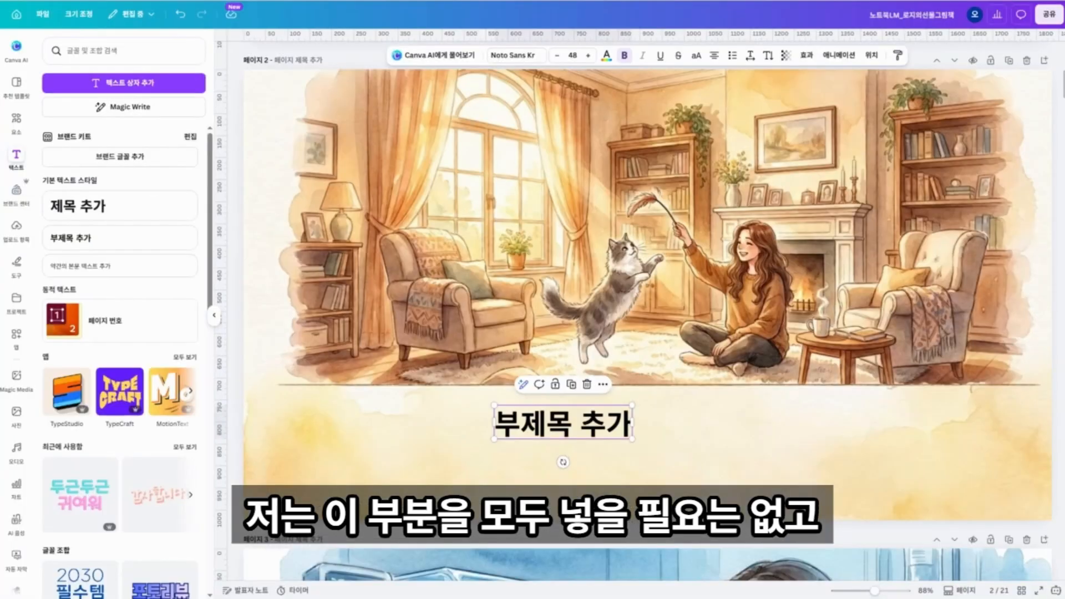
pyautogui.write('햇살이 가득 들어오는 아늑한 거실에는 고양이 앨리와 집사가 살고 있었어요. 앨리는 폭신한 카펫 위에서 집사가 던져주는 깃털 장난감을 잡으려 폴짝폴짝 뛰어놀았죠. 세상에서 가장 행복한 시간이었습니다.')
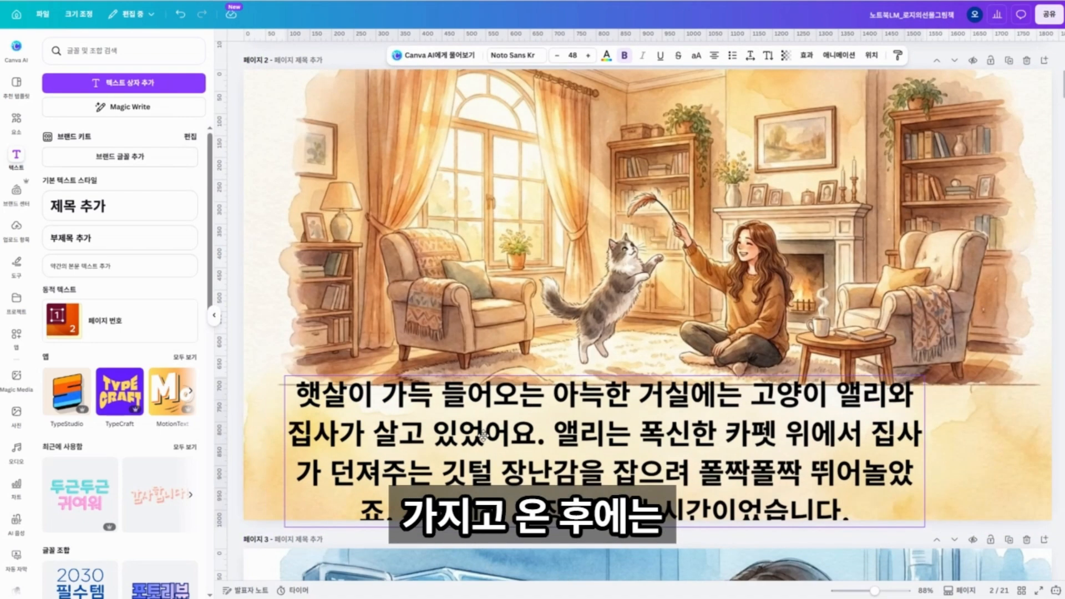
pyautogui.moveTo(588, 446); pyautogui.dragTo(775, 447)
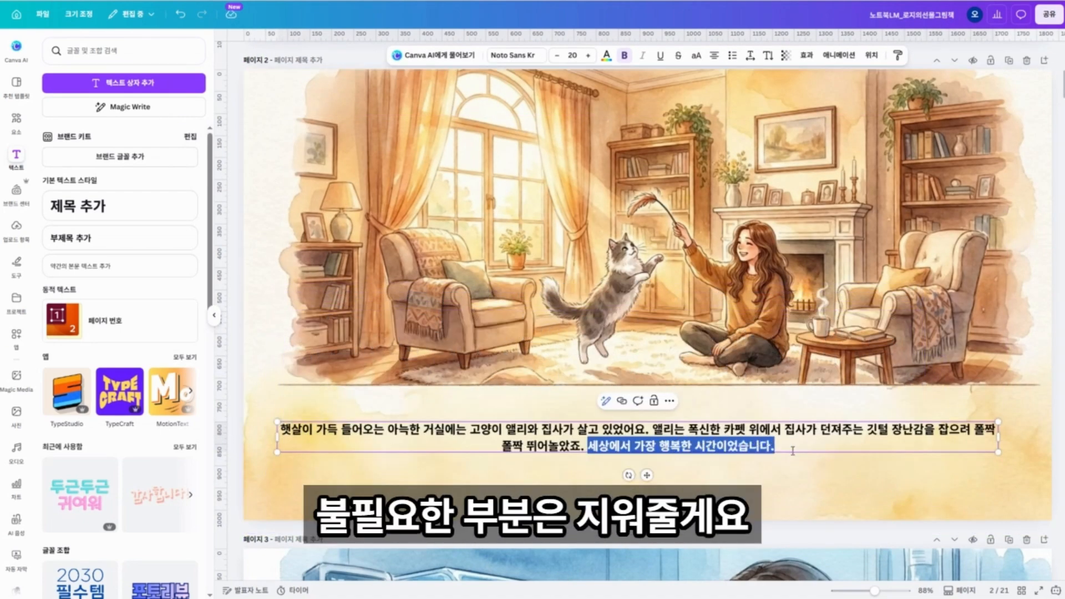
pyautogui.press('BackSpace')
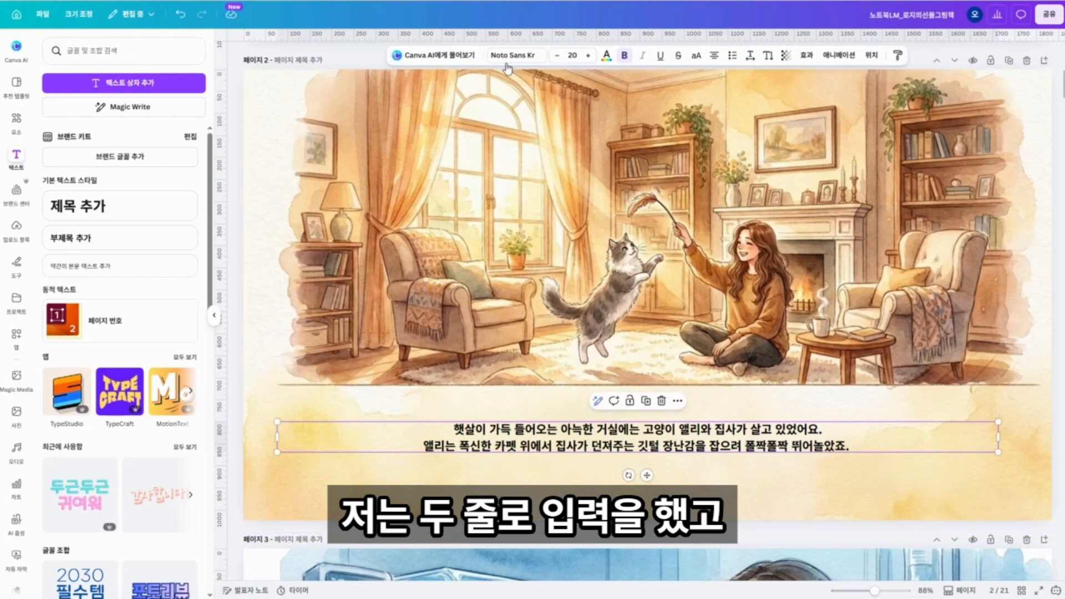
# Step: Set page 2's narration text to size 27 with a line spacing of 1.69
pyautogui.click(588, 55)
pyautogui.click(588, 55)
pyautogui.click(588, 56)
pyautogui.click(588, 55)
pyautogui.click(588, 55)
pyautogui.click(588, 55)
pyautogui.click(588, 56)
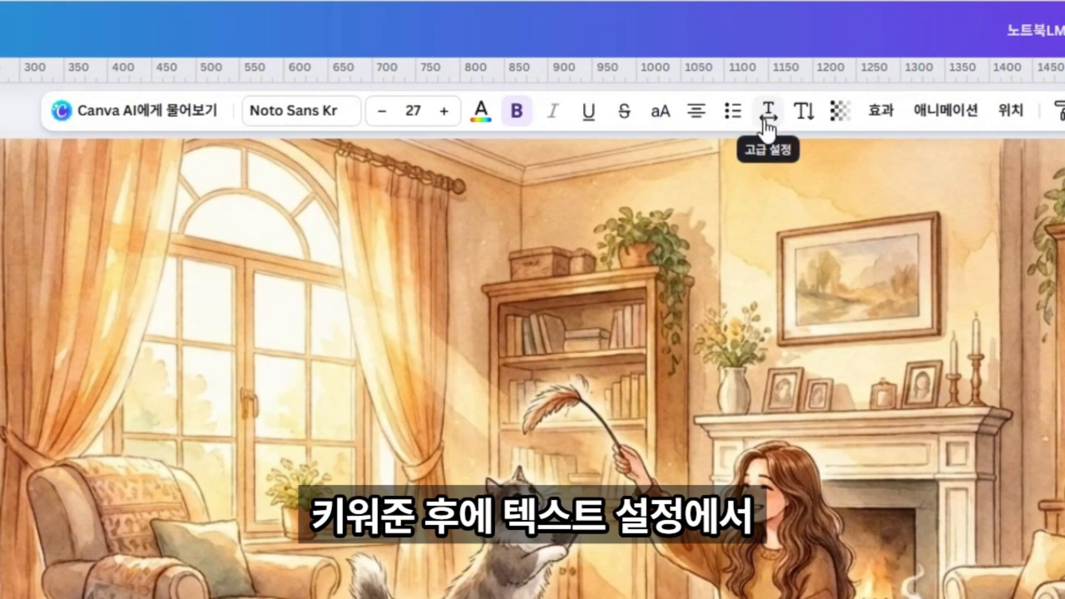
pyautogui.click(768, 117)
pyautogui.moveTo(730, 261); pyautogui.dragTo(756, 267)
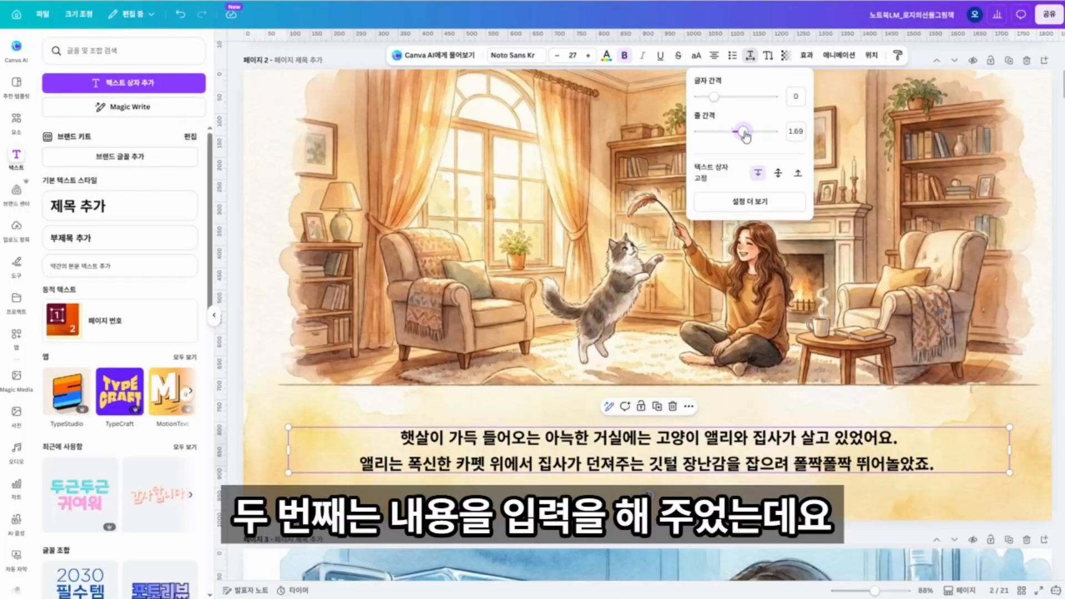
# Step: Duplicate the narration box onto page 3 and replace its text with "고양이 앨리는 이유없이 아프기 시작했어요. 집사와 고양이는 슬펐습니다."
pyautogui.click(744, 496)
pyautogui.scroll(-5, 782, 330)
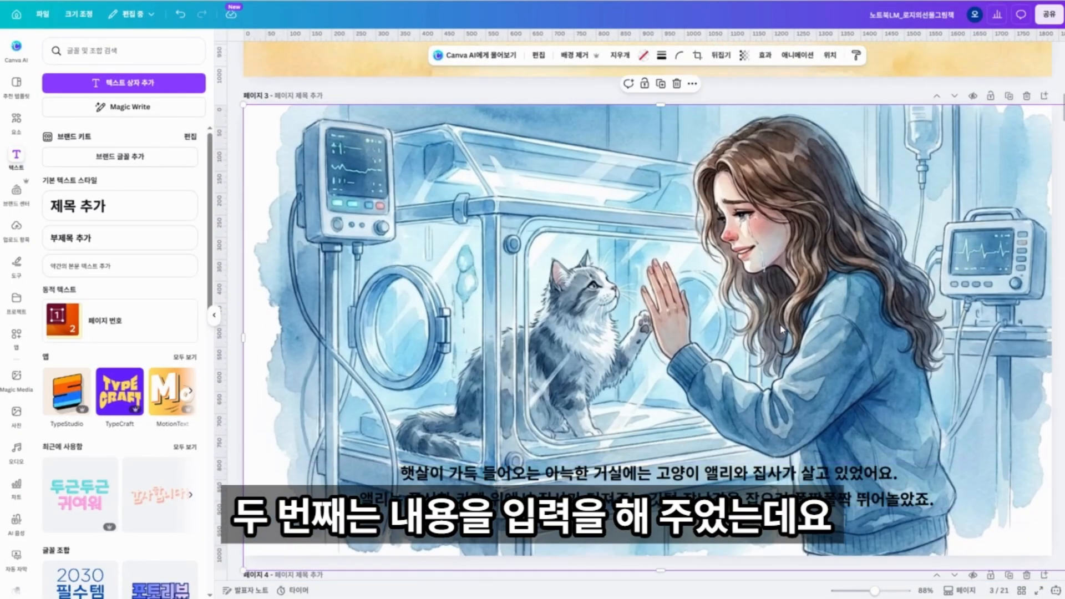
pyautogui.click(657, 485)
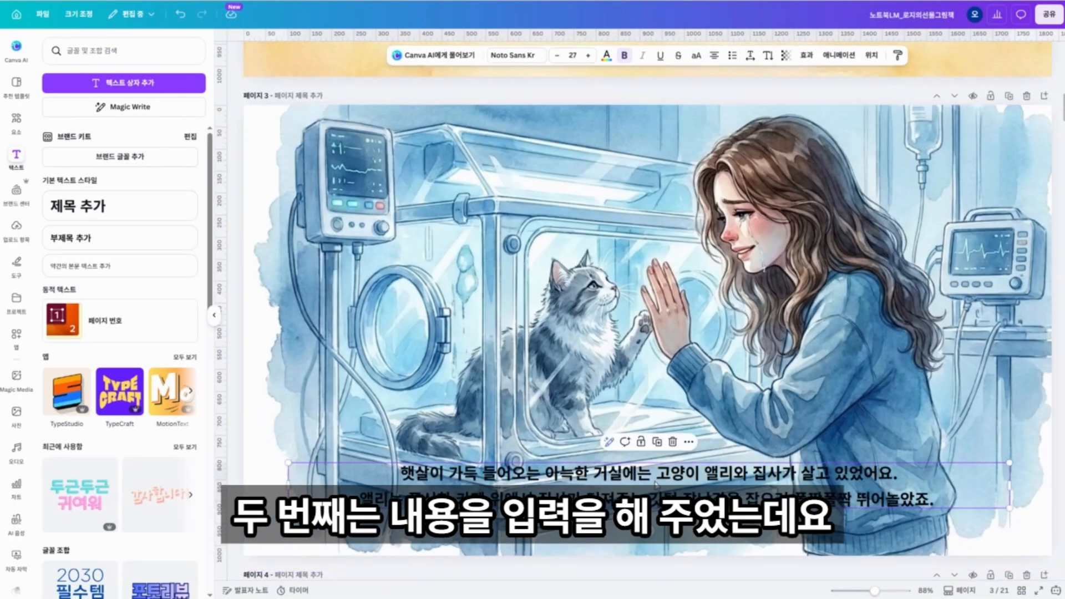
pyautogui.doubleClick(615, 475)
pyautogui.write('고양이 애')
pyautogui.write('ㄹ')
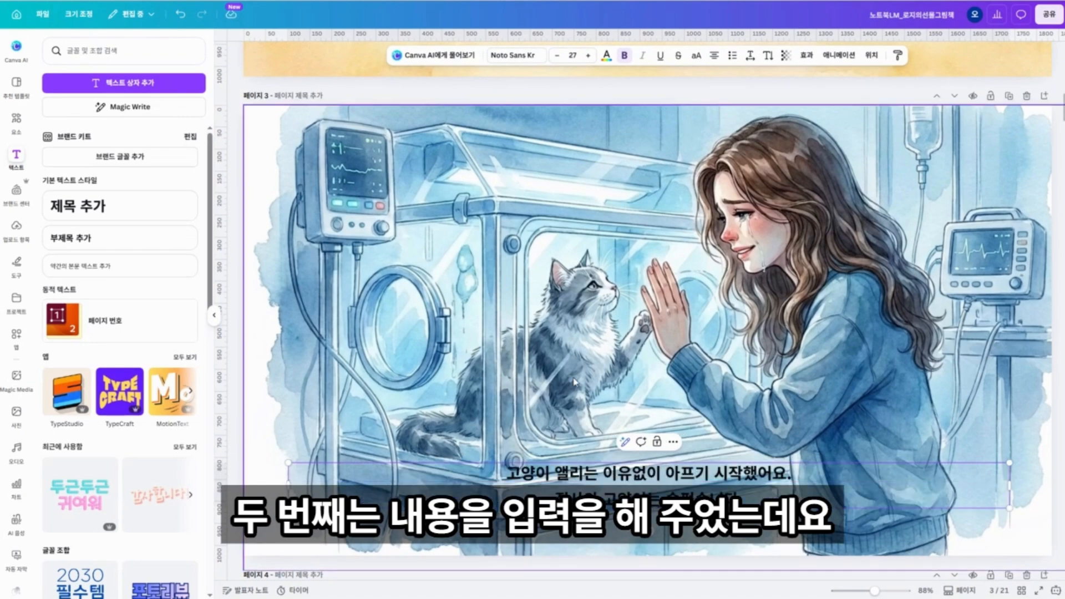
pyautogui.click(574, 378)
# Step: Apply a white outline effect to page 3's narration text so it stands out from the illustration
pyautogui.scroll(5, 709, 292)
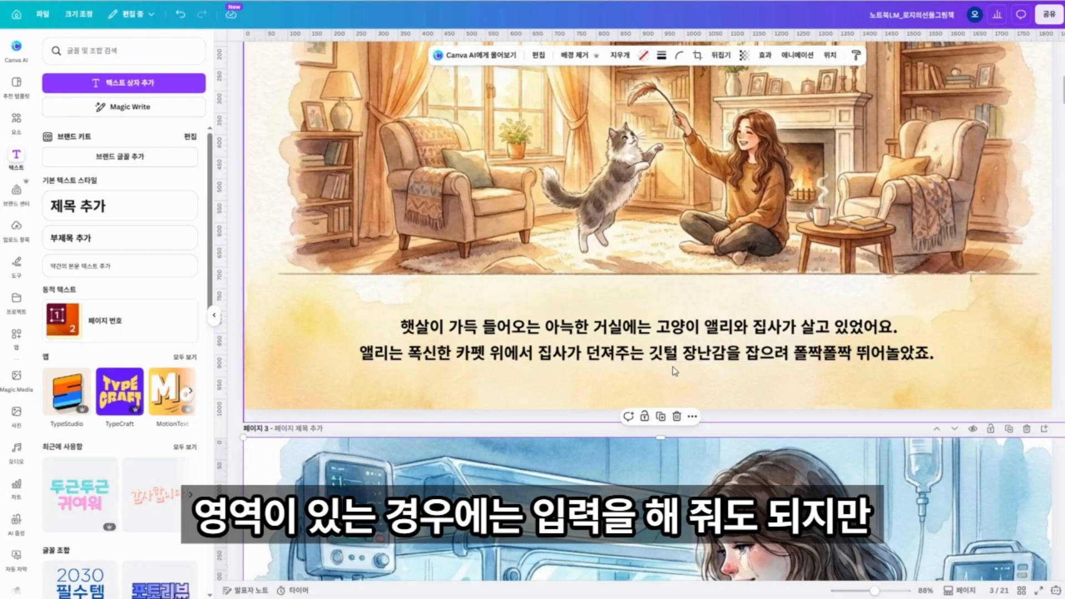
pyautogui.scroll(-10, 777, 366)
pyautogui.scroll(4, 689, 417)
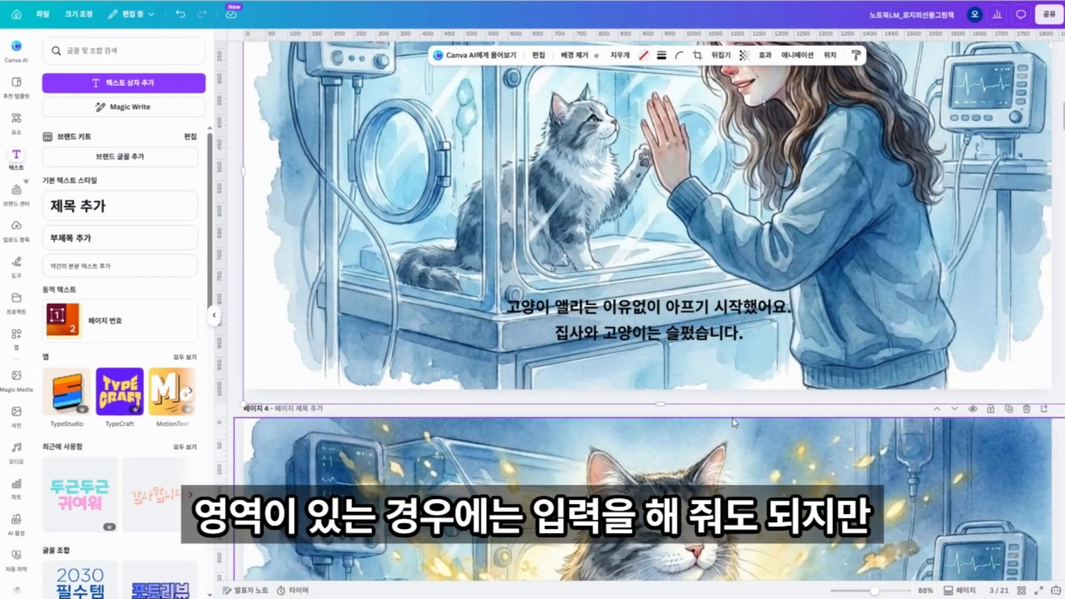
pyautogui.scroll(1, 826, 452)
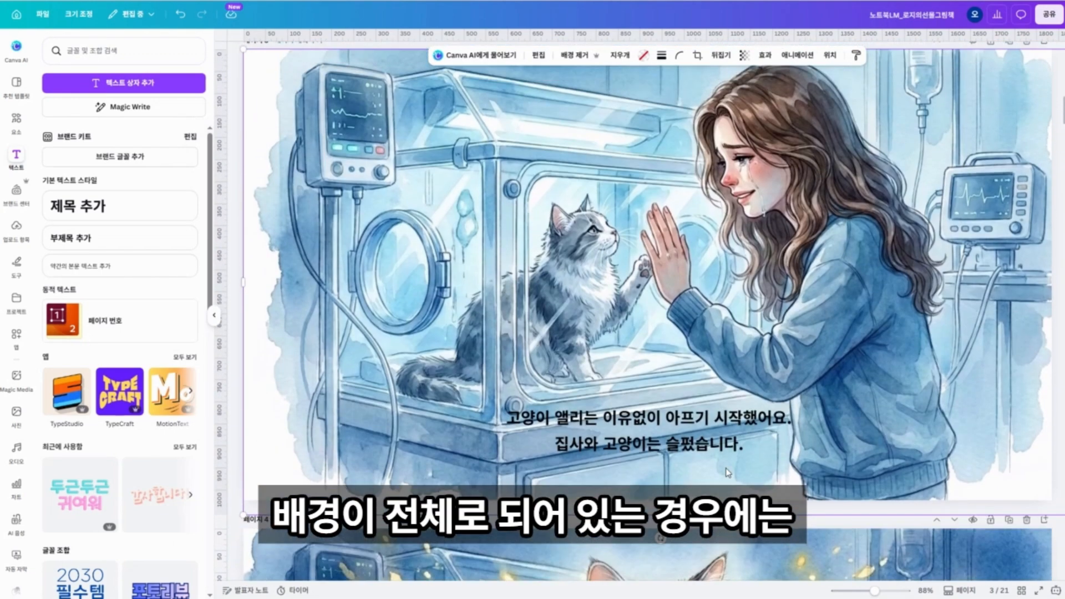
pyautogui.click(672, 447)
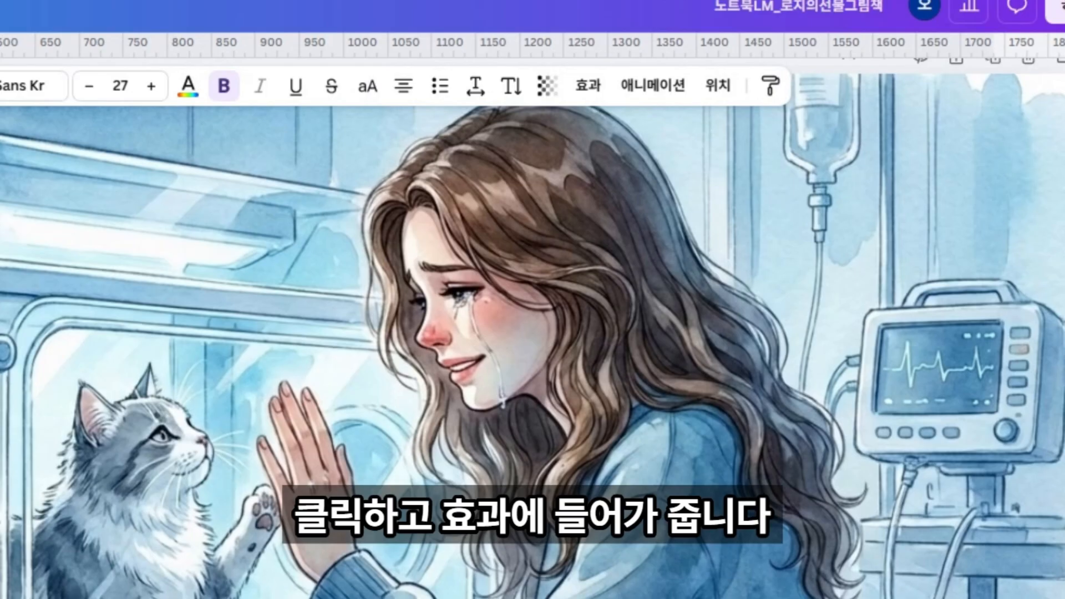
pyautogui.click(587, 86)
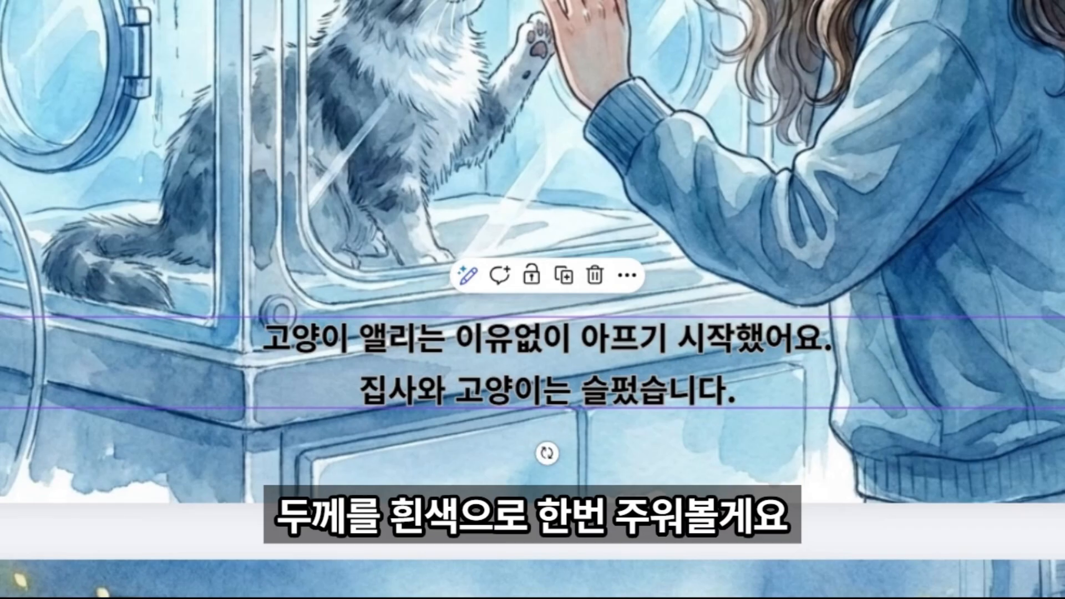
pyautogui.click(555, 435)
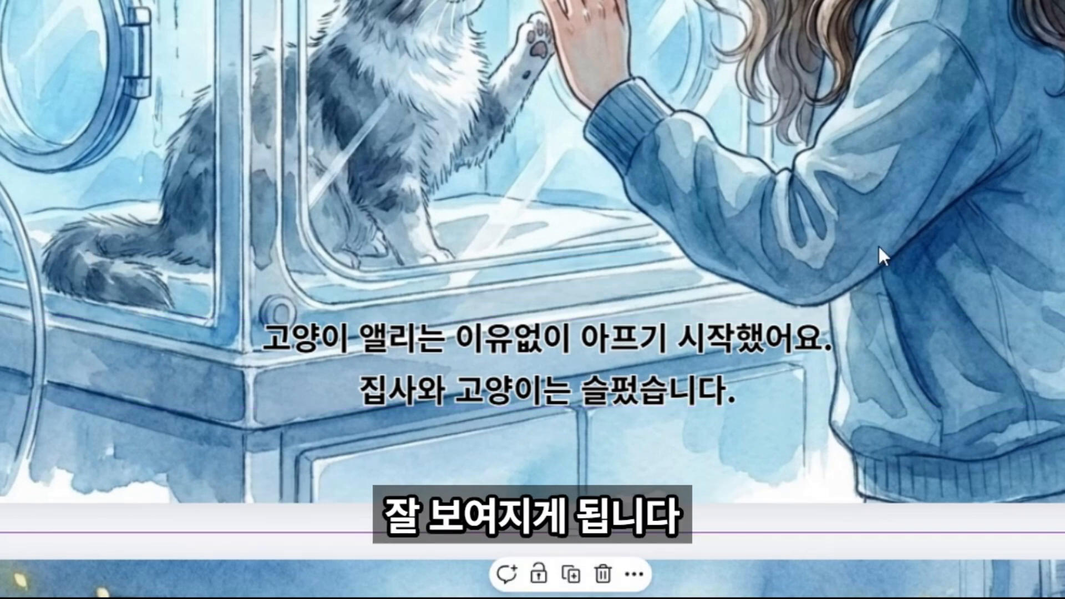
# Step: Replace the narration text copied onto page 4 with that page's own narration
pyautogui.scroll(-6, 741, 241)
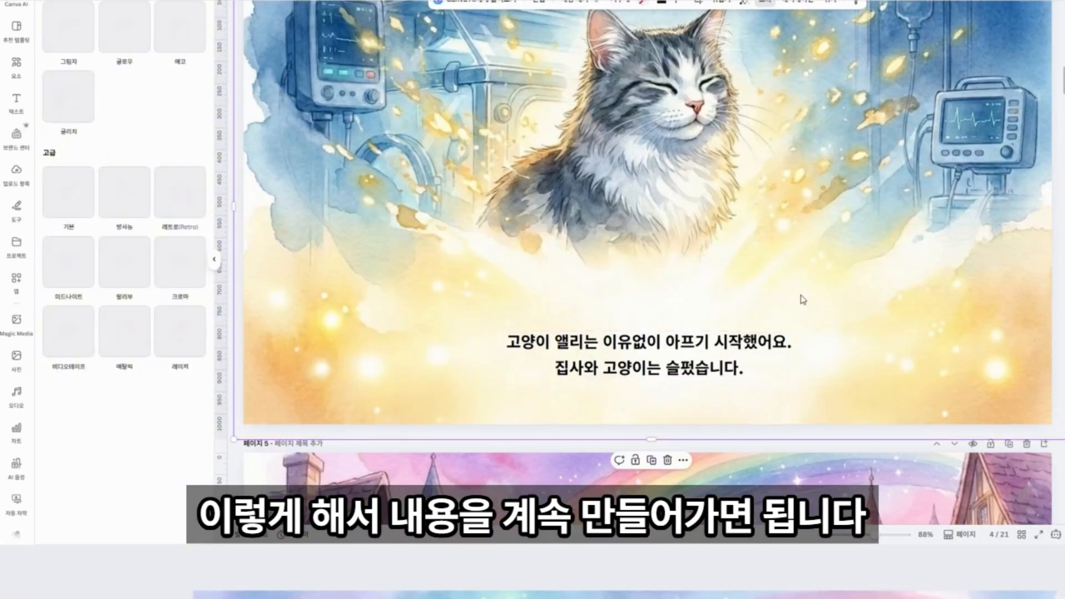
pyautogui.doubleClick(723, 350)
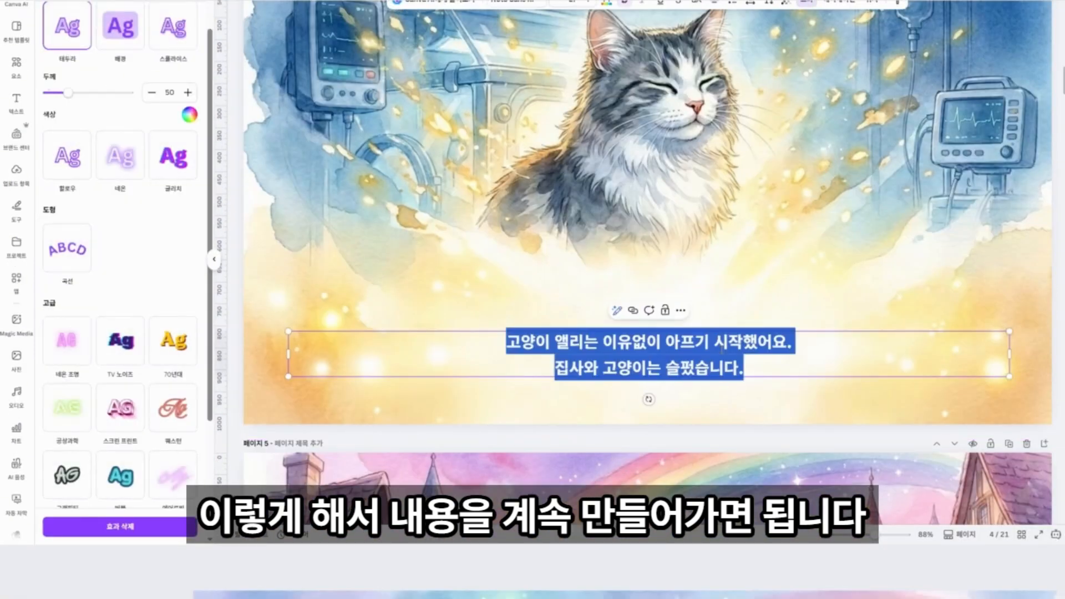
pyautogui.write('ㄱ그')
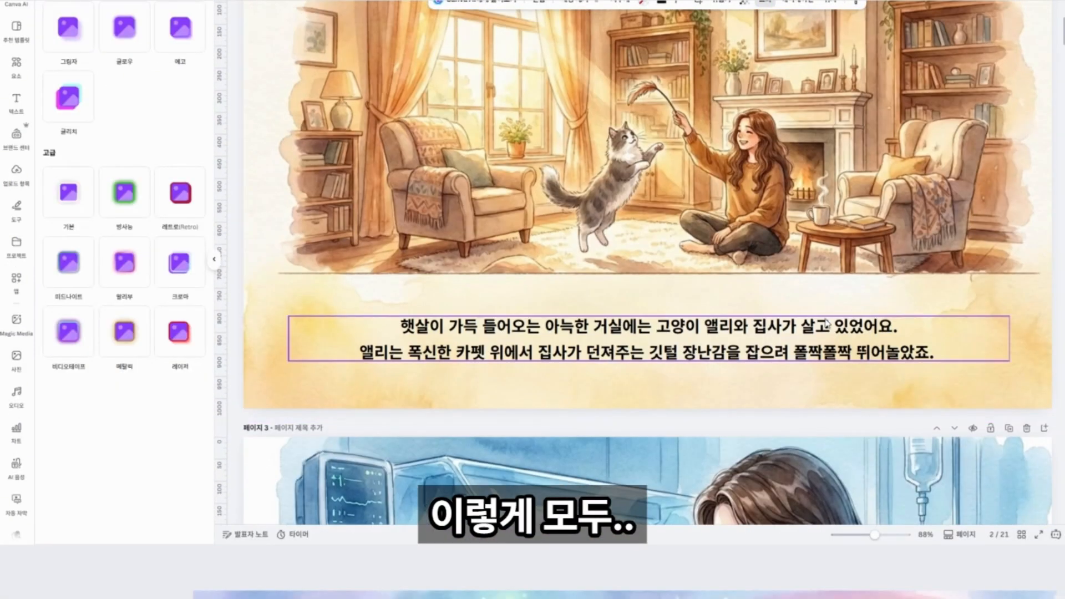
# Step: Download all pages of the picture book as a PDF with the digital setting
pyautogui.scroll(10, 785, 336)
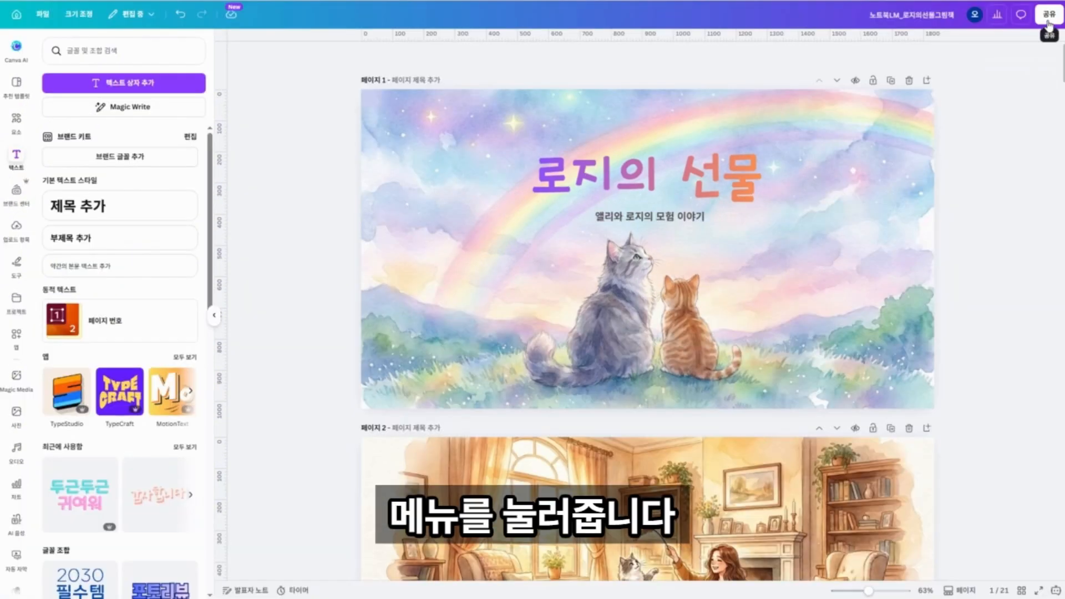
pyautogui.click(1048, 21)
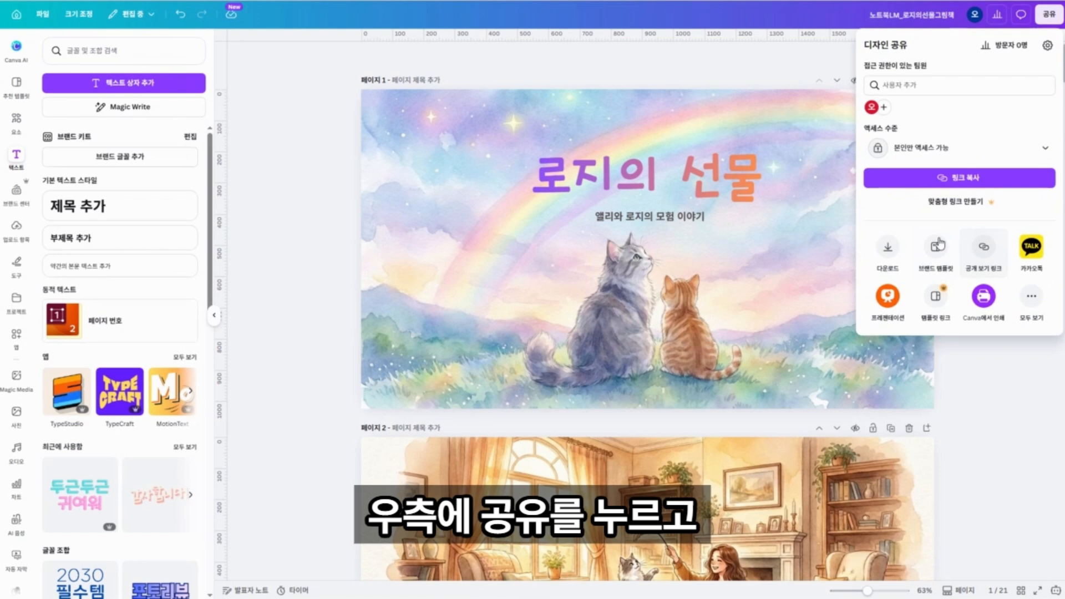
pyautogui.click(887, 247)
pyautogui.click(943, 84)
pyautogui.click(916, 180)
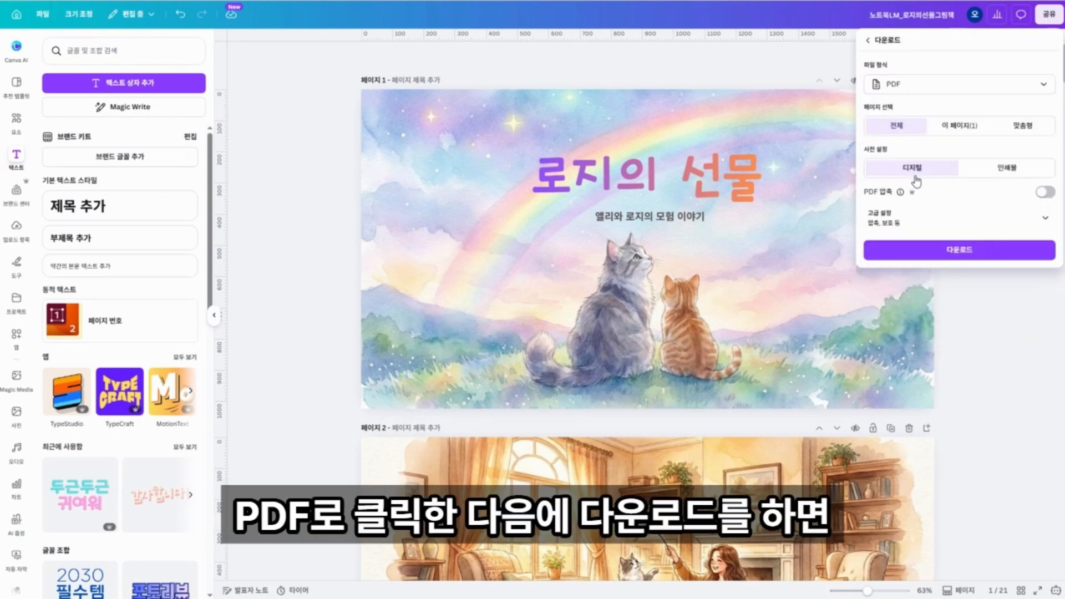
pyautogui.click(959, 249)
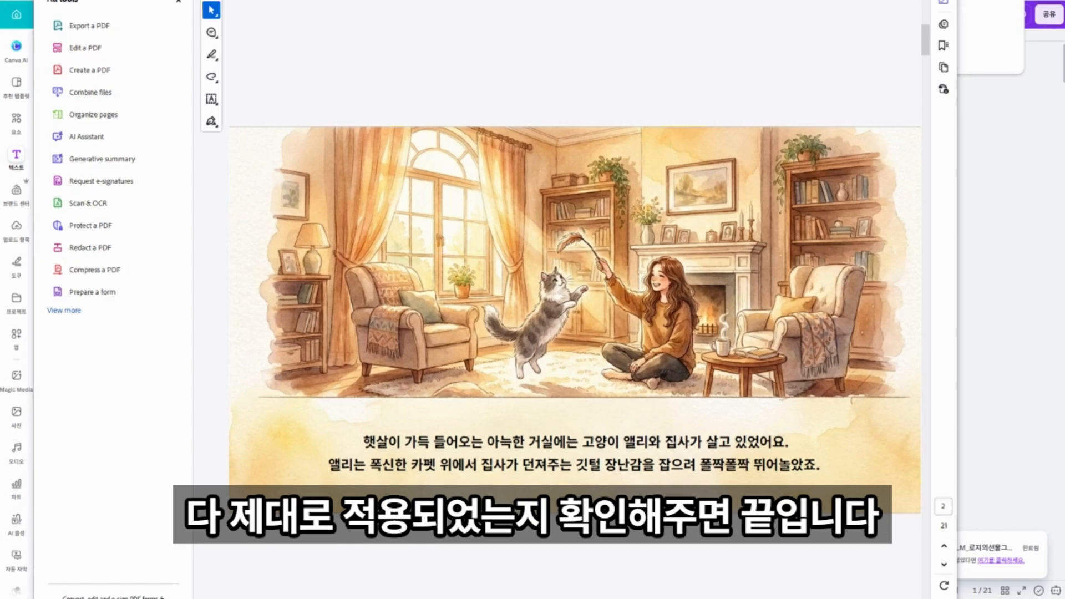
# Step: Check the title and narration on the pages of the downloaded PDF
pyautogui.scroll(2, 666, 407)
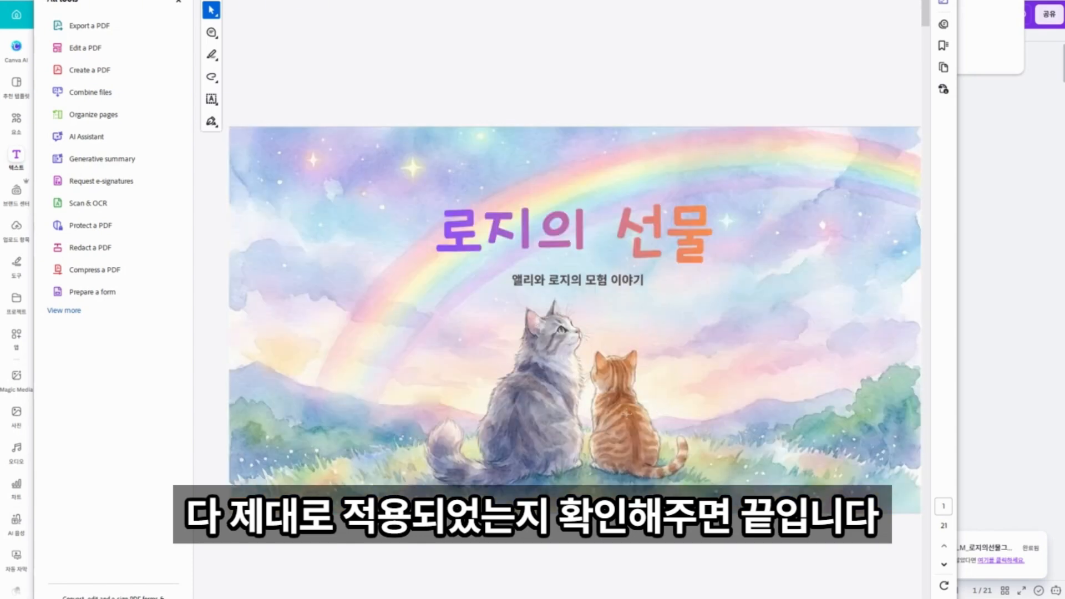
pyautogui.scroll(-6, 626, 413)
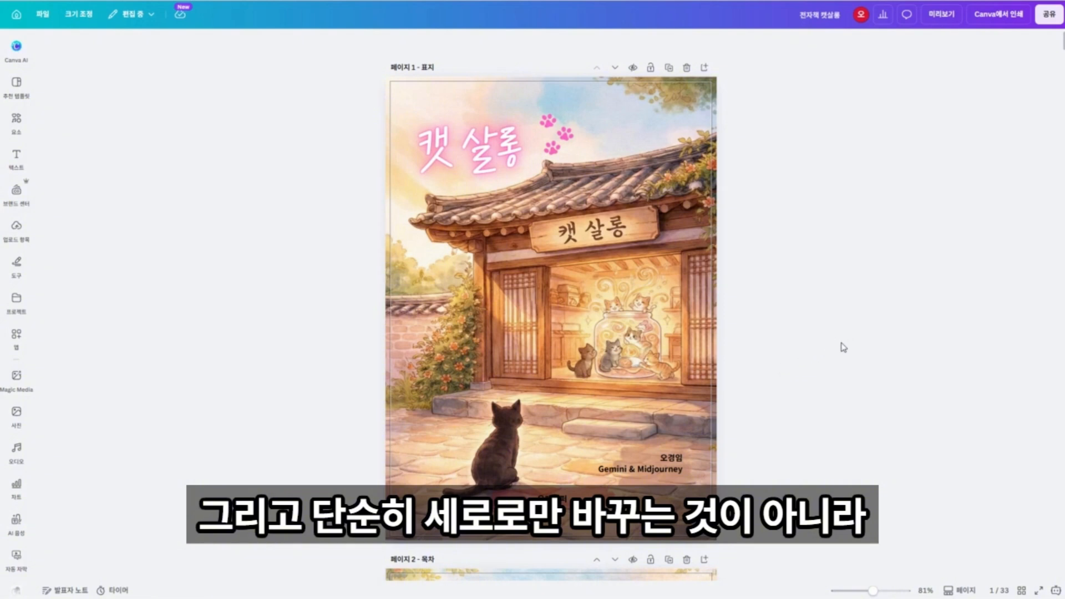
pyautogui.scroll(-2, 618, 377)
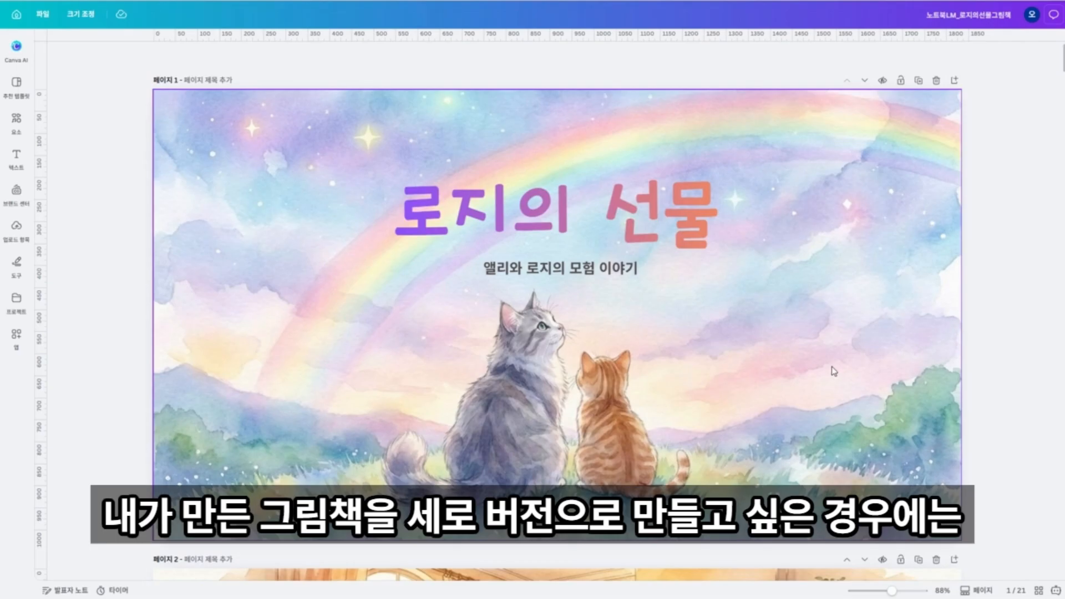
pyautogui.scroll(-5, 835, 372)
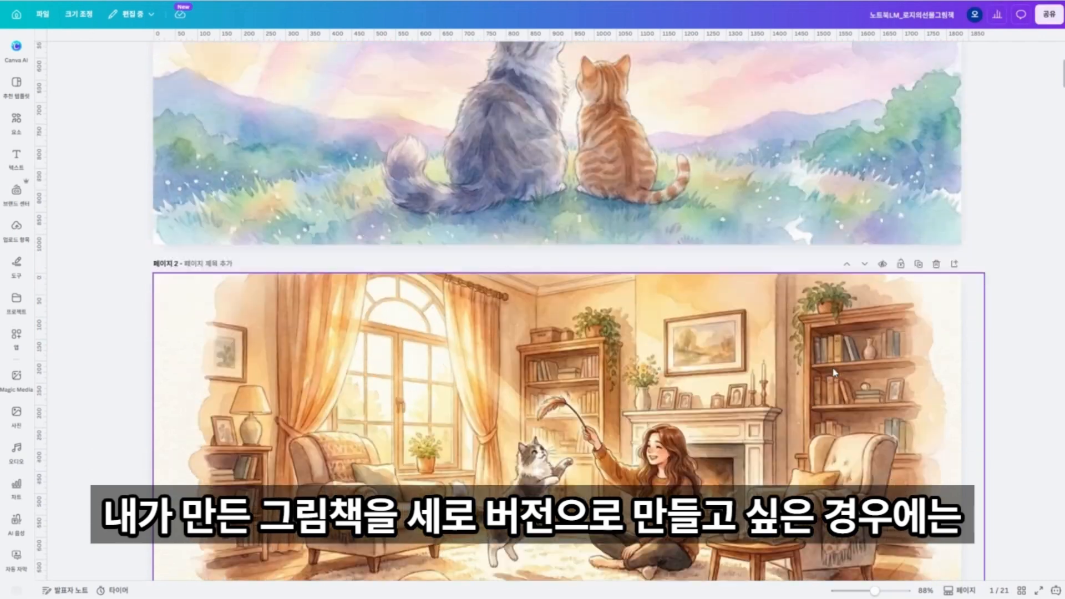
pyautogui.scroll(5, 835, 373)
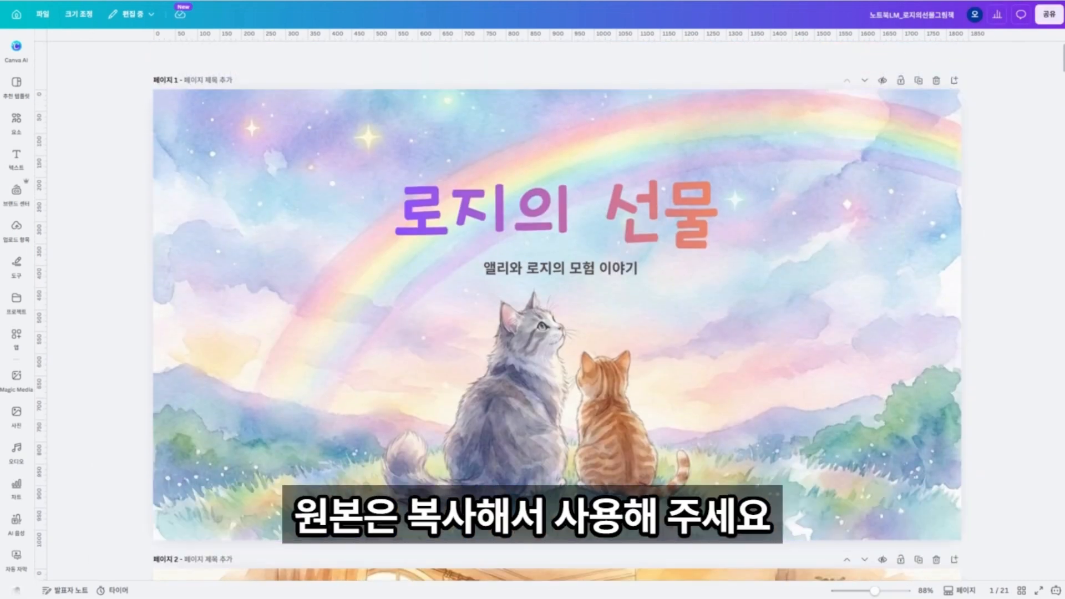
# Step: Make a copy of the design 노트북LM_로지의선물그림책 from the recent designs and open the copy
pyautogui.click(465, 1)
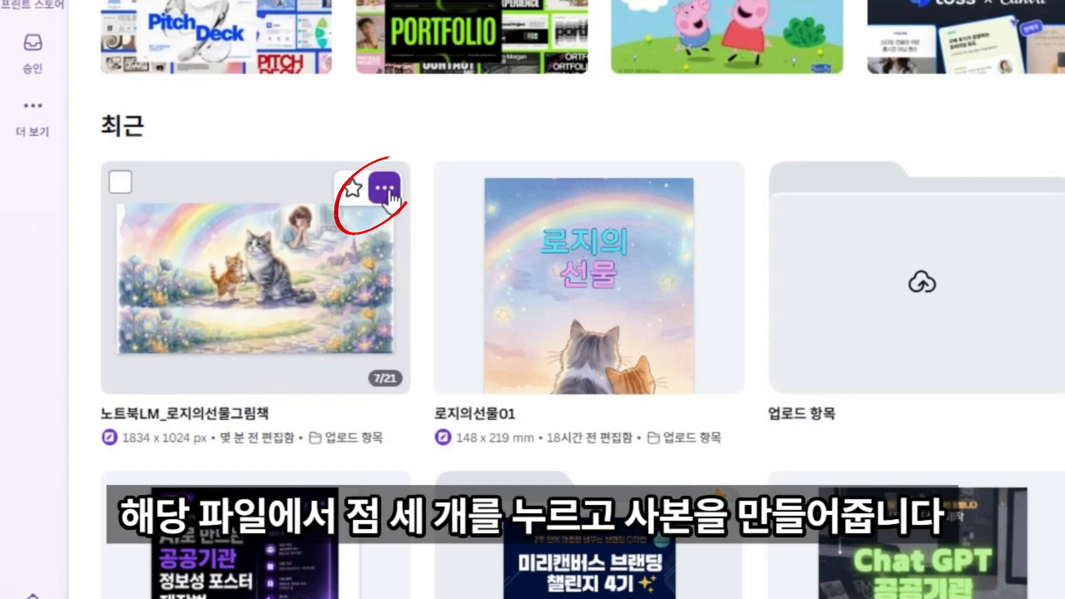
pyautogui.click(390, 195)
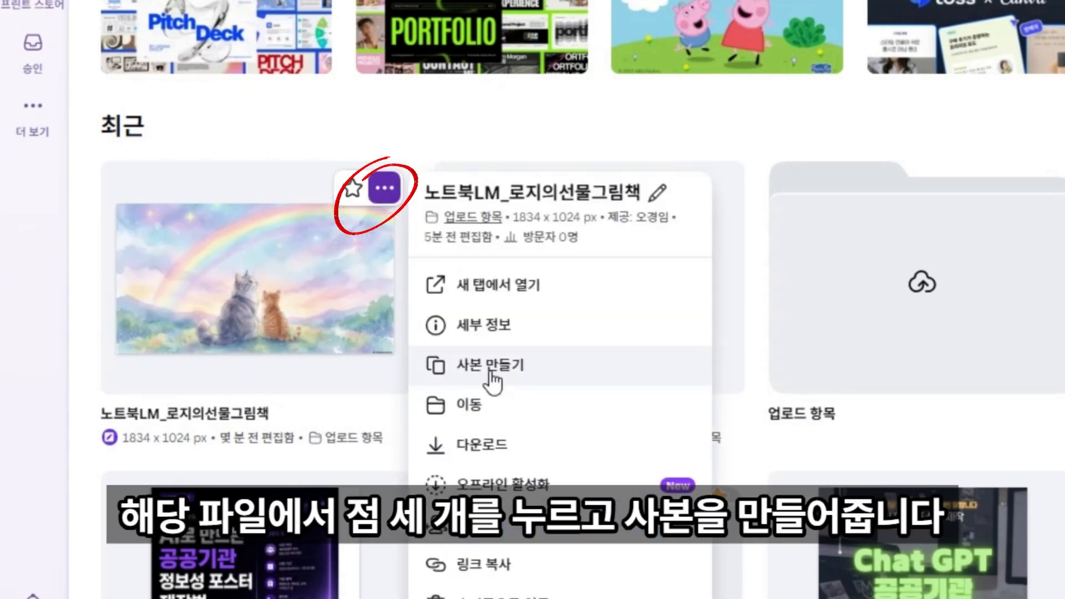
pyautogui.click(490, 365)
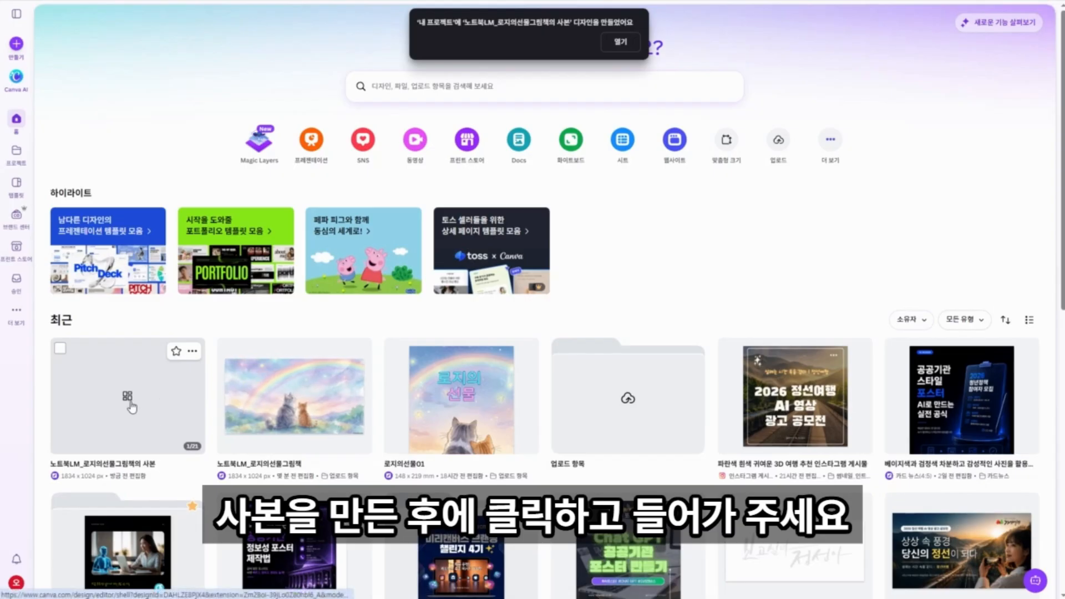
pyautogui.click(133, 406)
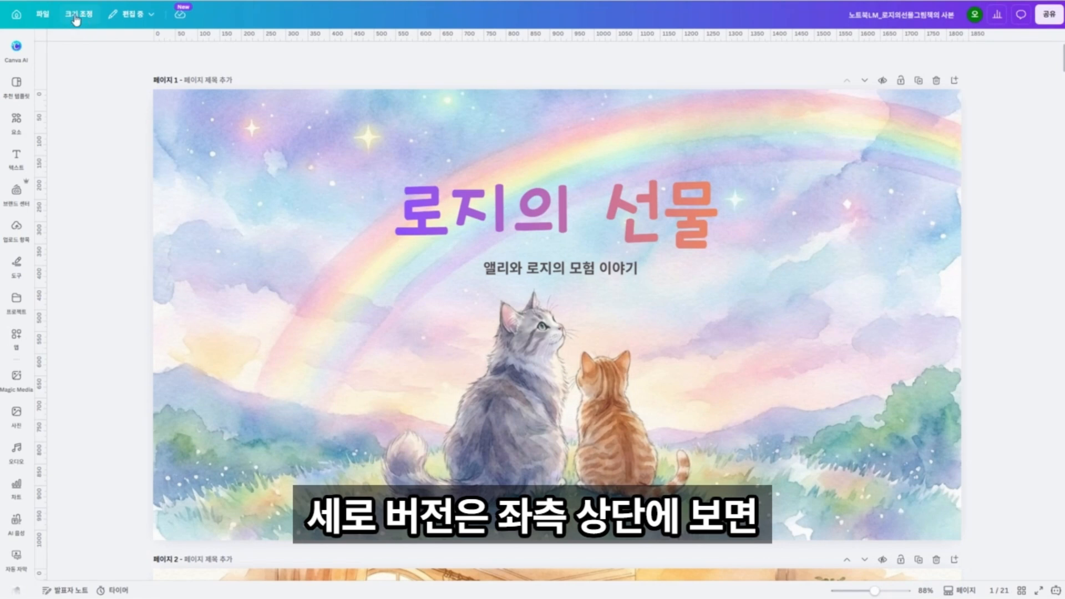
# Step: Resize all pages of the copied design to the 148 × 219 mm portrait custom size and check the generated pages
pyautogui.click(78, 18)
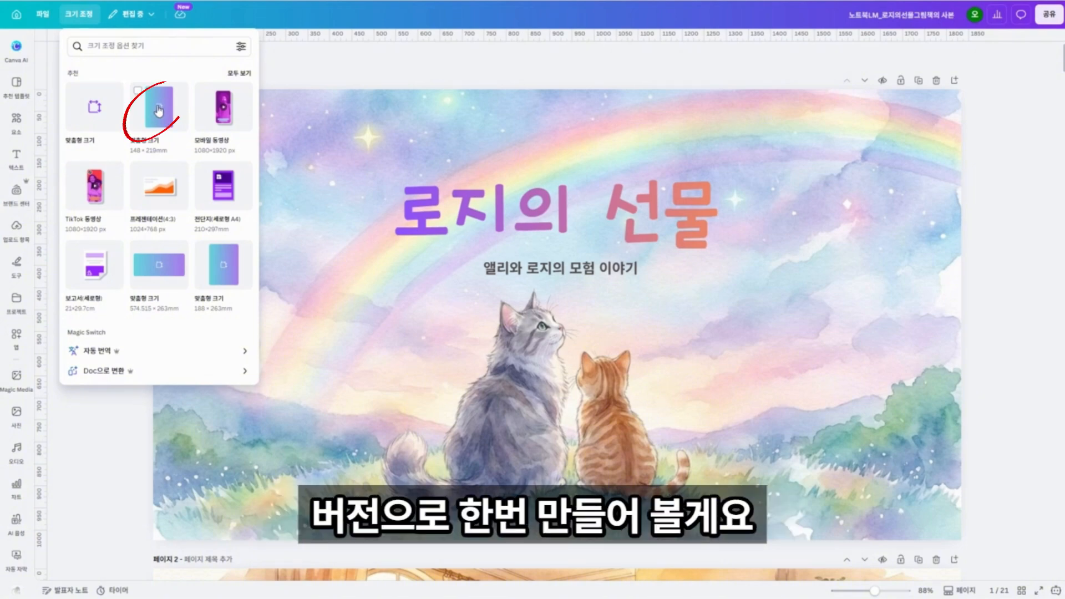
pyautogui.click(160, 111)
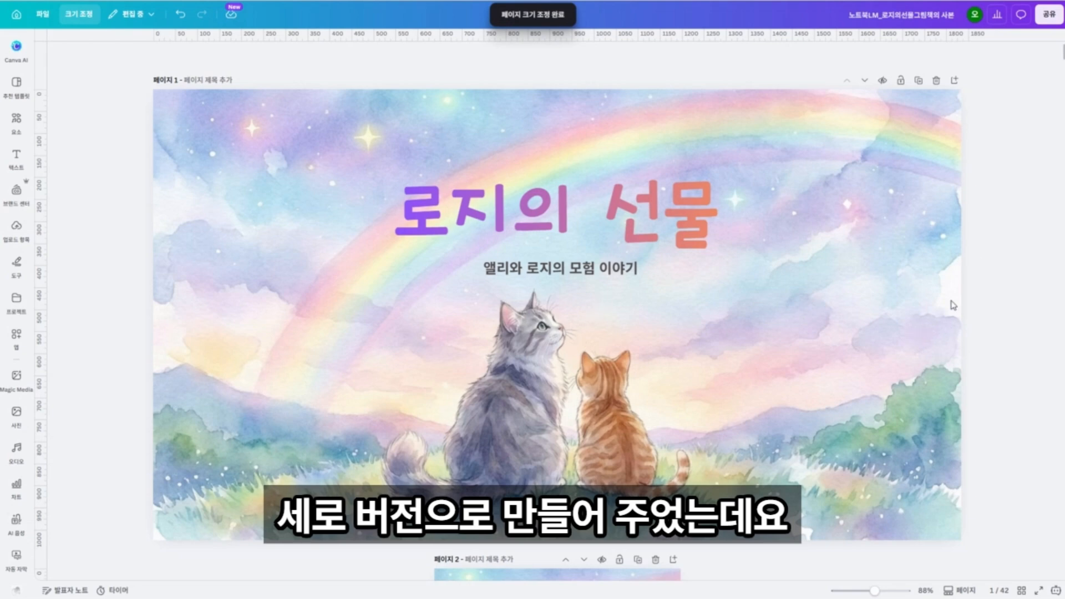
pyautogui.scroll(-15, 952, 305)
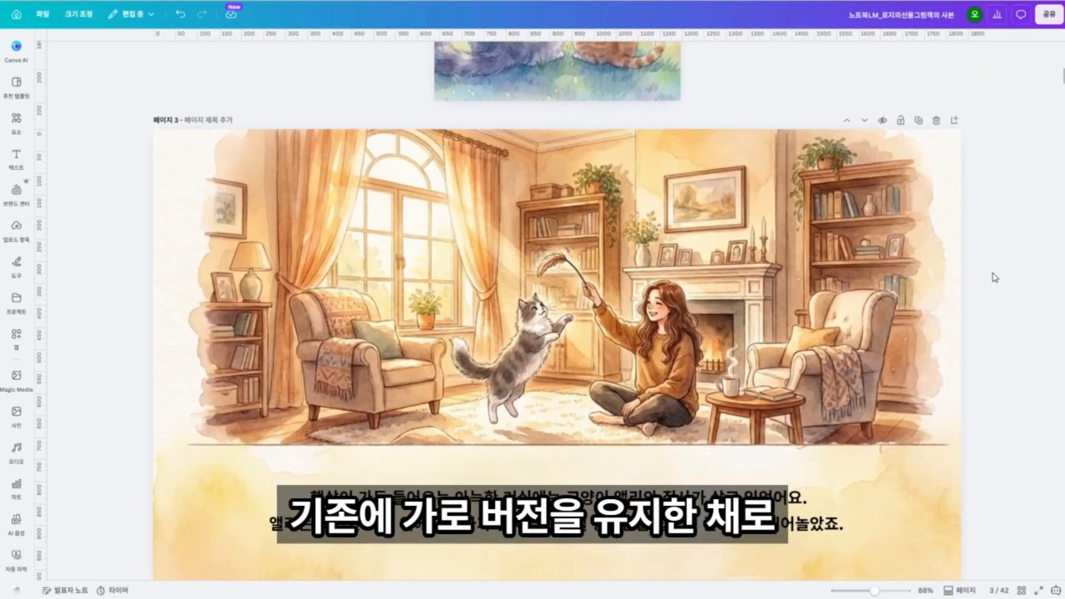
pyautogui.scroll(-8, 943, 288)
pyautogui.scroll(6, 881, 334)
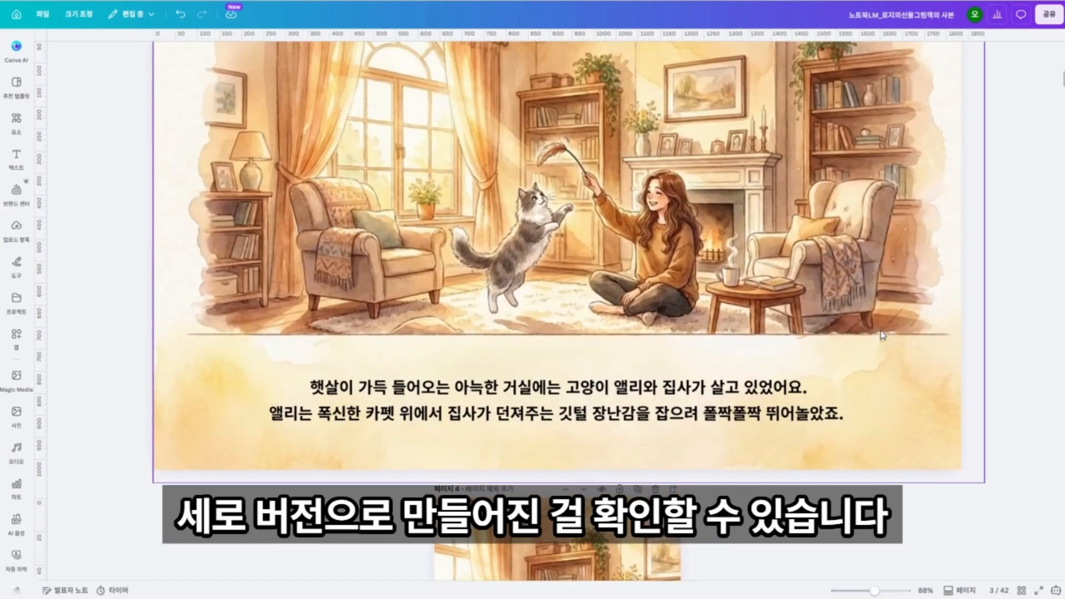
# Step: Delete the landscape originals, starting with the cover, so only the portrait versions of those first pages are left
pyautogui.scroll(10, 882, 330)
pyautogui.click(936, 81)
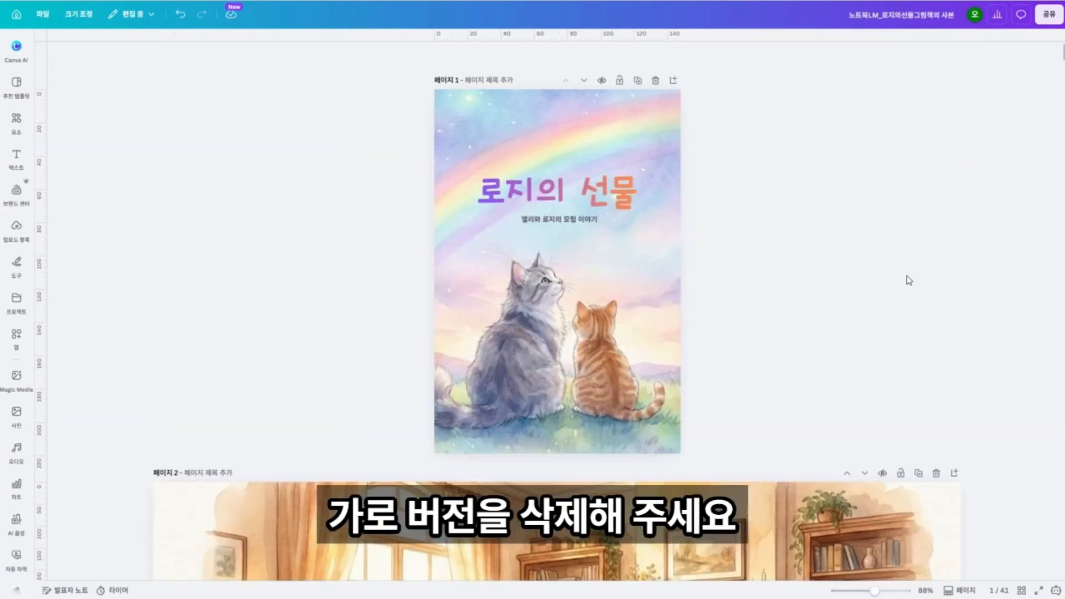
pyautogui.click(936, 473)
pyautogui.scroll(-8, 903, 394)
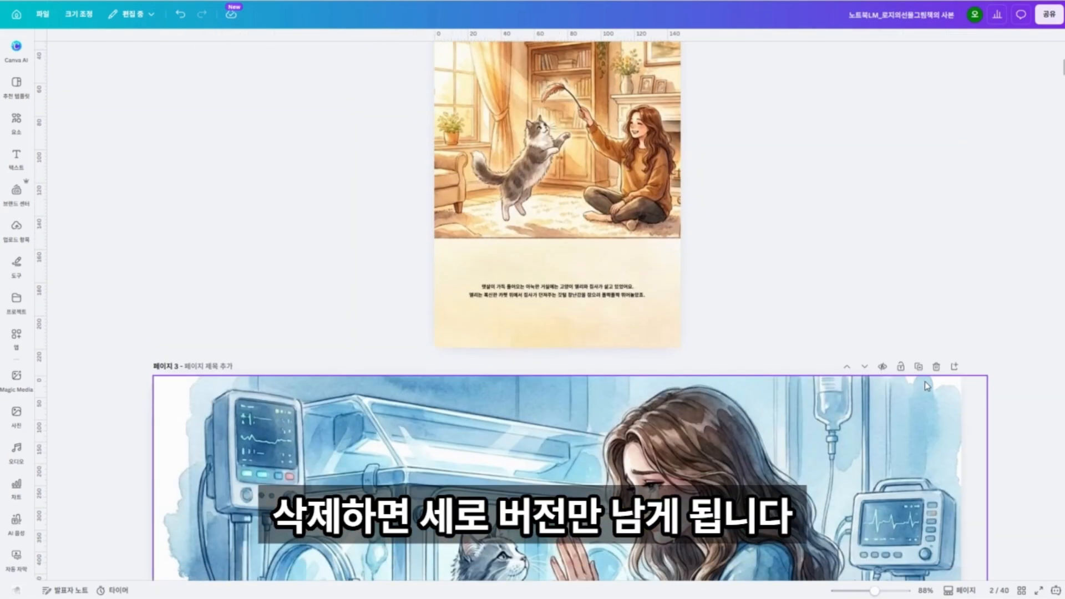
pyautogui.click(936, 366)
pyautogui.scroll(-5, 937, 369)
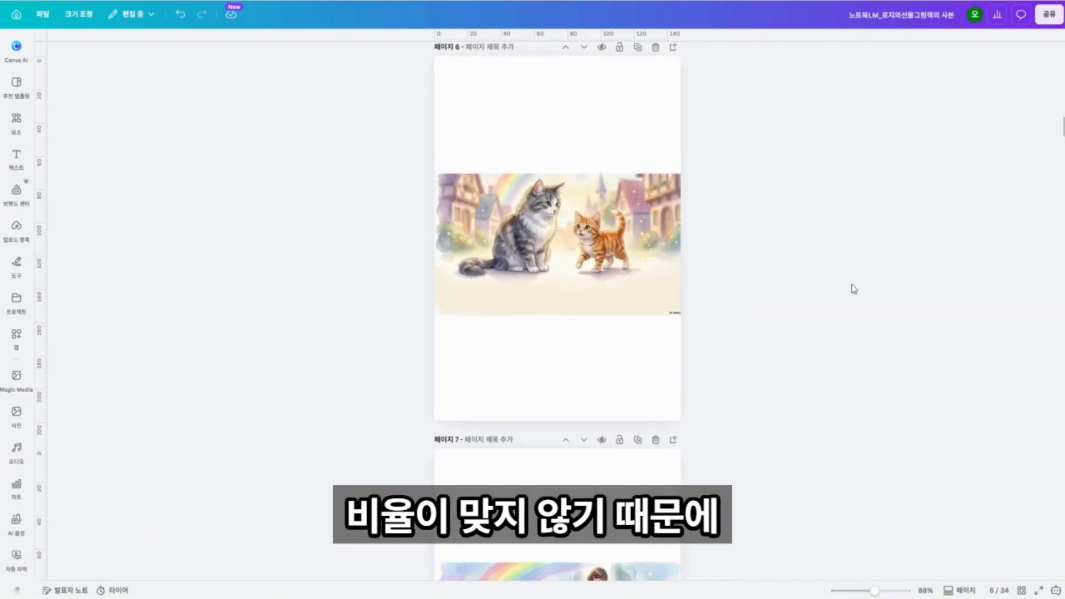
# Step: Shift the portrait cover's background illustration slightly left so both cats sit fully within the page
pyautogui.scroll(20, 799, 374)
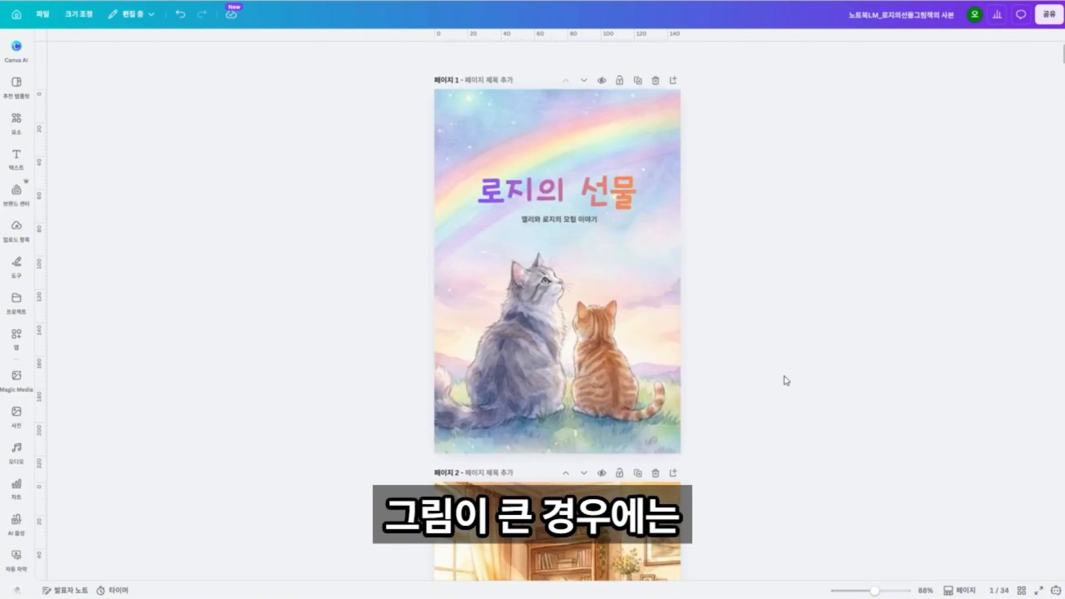
pyautogui.moveTo(667, 284); pyautogui.dragTo(647, 285)
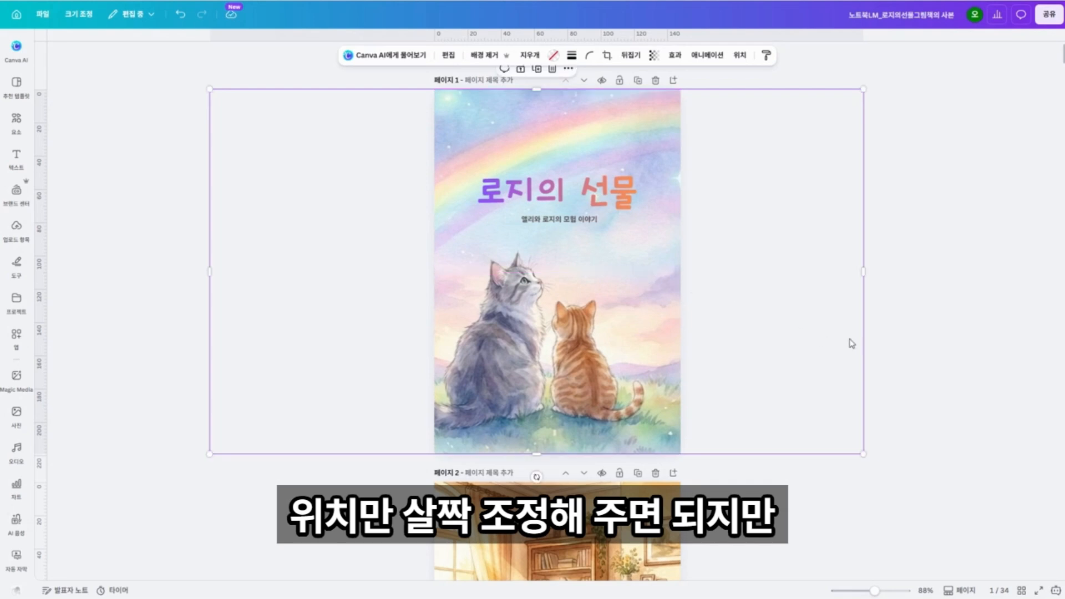
pyautogui.click(908, 347)
# Step: Enlarge page 5's rainbow village illustration to fill the portrait page's full height, and shift it left to bring the cat into view
pyautogui.scroll(-15, 904, 343)
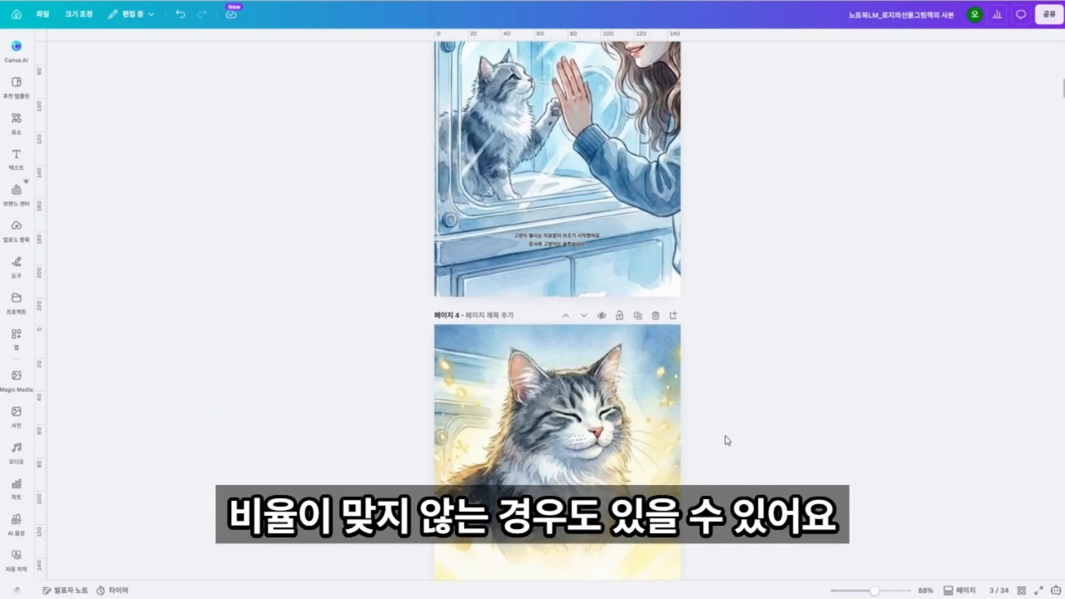
pyautogui.scroll(-8, 727, 441)
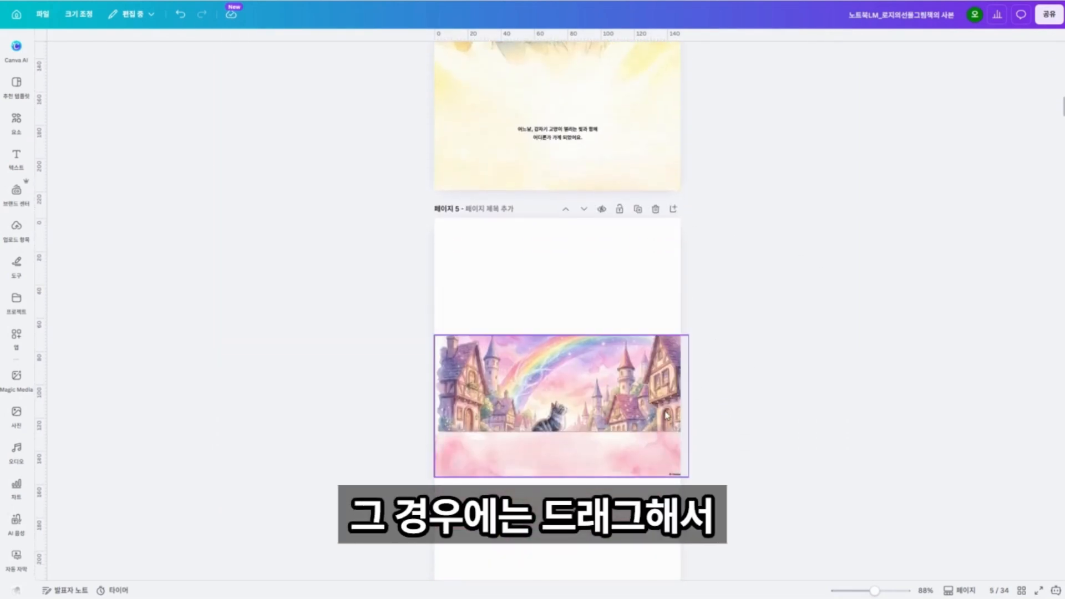
pyautogui.click(667, 415)
pyautogui.moveTo(687, 335); pyautogui.dragTo(992, 165)
pyautogui.moveTo(682, 288); pyautogui.dragTo(621, 341)
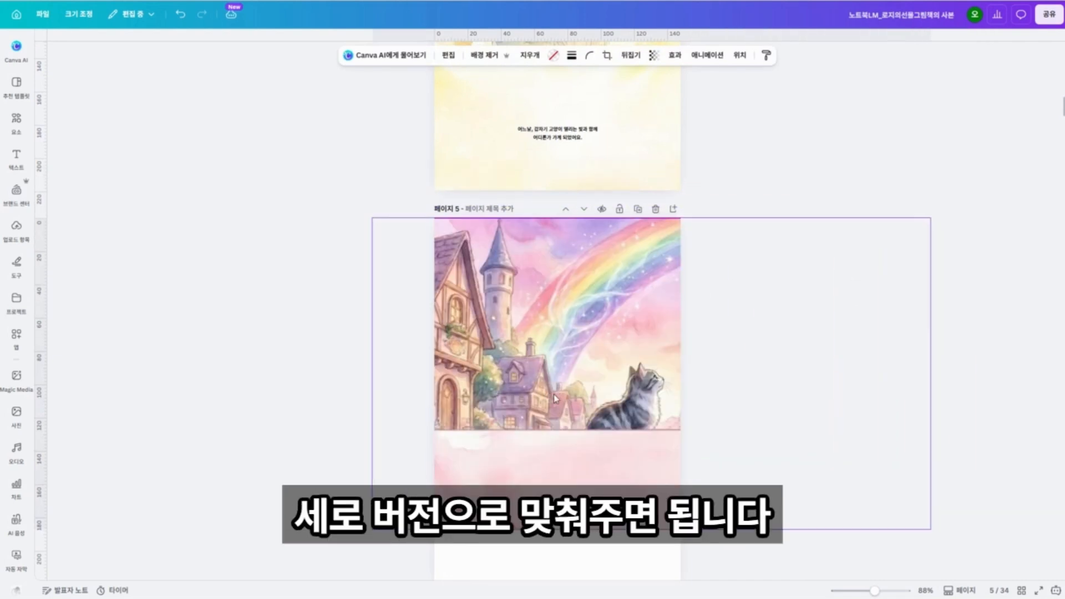
pyautogui.scroll(-2, 876, 461)
pyautogui.moveTo(938, 437); pyautogui.dragTo(1038, 493)
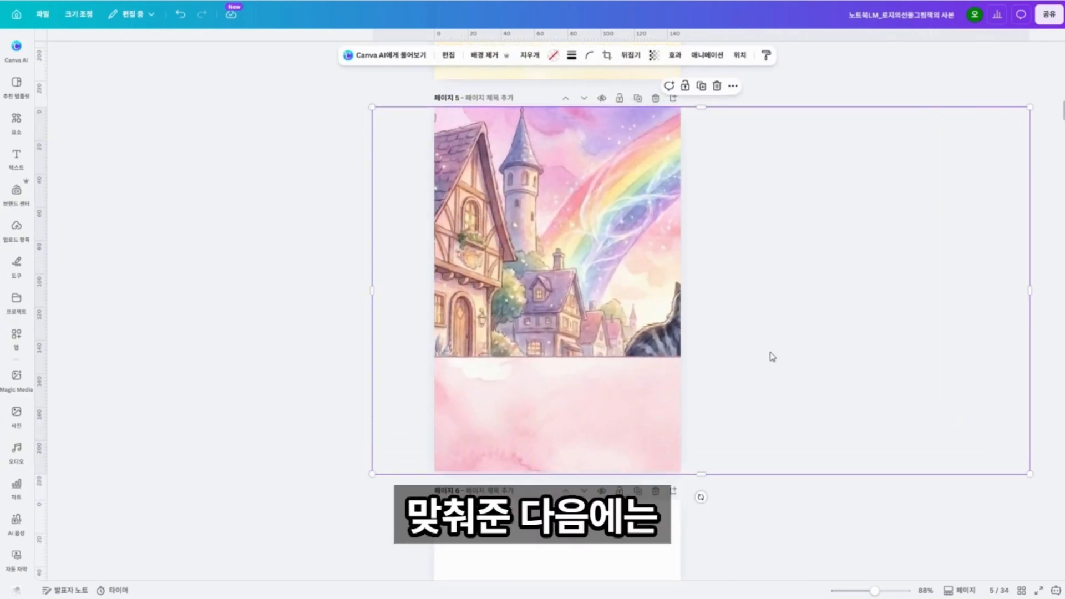
pyautogui.moveTo(876, 344); pyautogui.dragTo(736, 354)
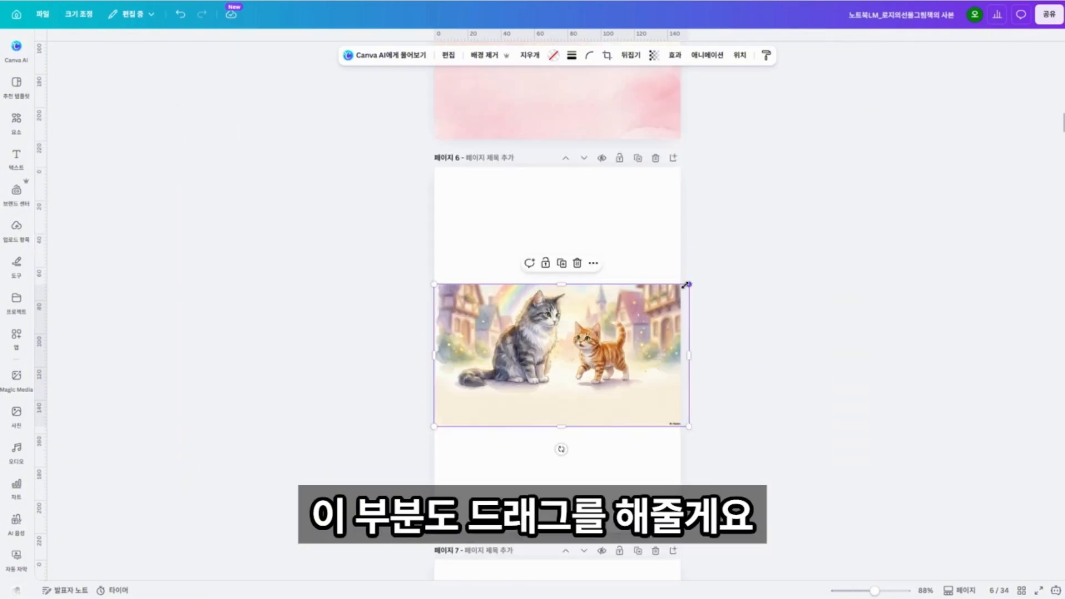
# Step: Enlarge page 6's illustration to cover the whole portrait page and position it so both cats are in the frame
pyautogui.moveTo(686, 285); pyautogui.dragTo(1034, 105)
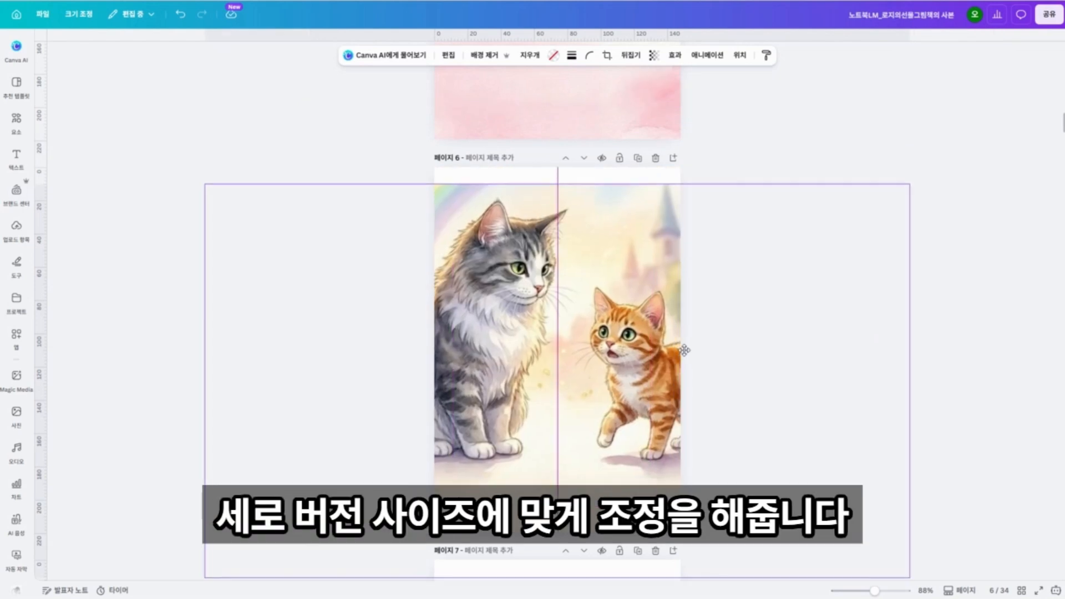
pyautogui.moveTo(908, 561); pyautogui.dragTo(876, 502)
pyautogui.moveTo(908, 560); pyautogui.dragTo(858, 529)
pyautogui.moveTo(580, 457); pyautogui.dragTo(587, 449)
# Step: Enlarge page 7's flower garden illustration to fill the portrait page, framing the two cats and the crying woman
pyautogui.scroll(-6, 730, 411)
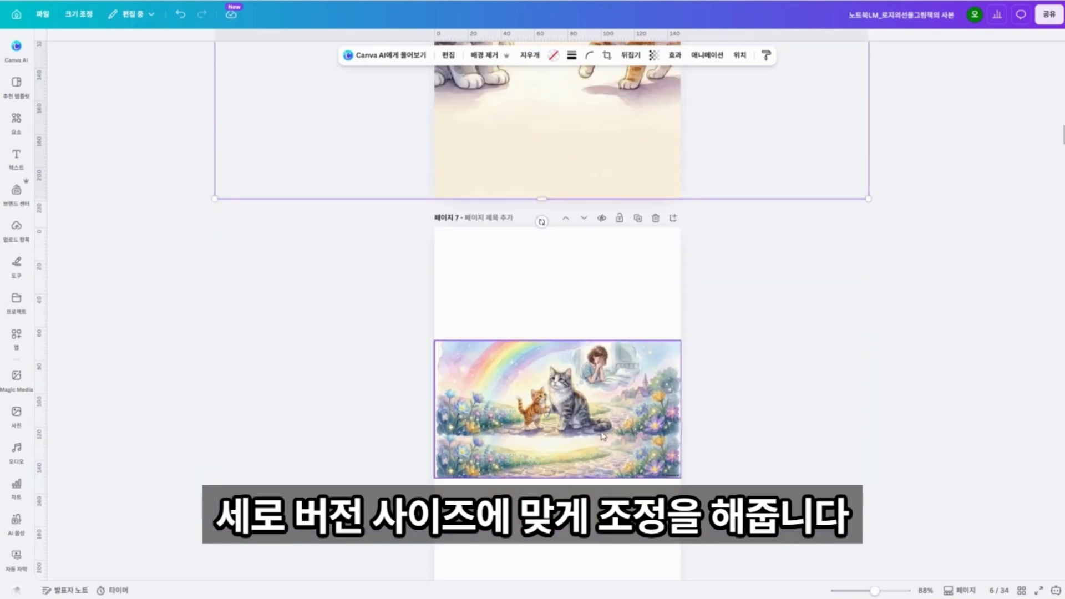
pyautogui.click(604, 436)
pyautogui.moveTo(681, 340); pyautogui.dragTo(1036, 142)
pyautogui.moveTo(595, 382); pyautogui.dragTo(506, 476)
pyautogui.moveTo(940, 242); pyautogui.dragTo(1003, 205)
pyautogui.moveTo(818, 329); pyautogui.dragTo(640, 359)
pyautogui.scroll(-1, 801, 331)
pyautogui.scroll(-3, 801, 332)
pyautogui.click(910, 328)
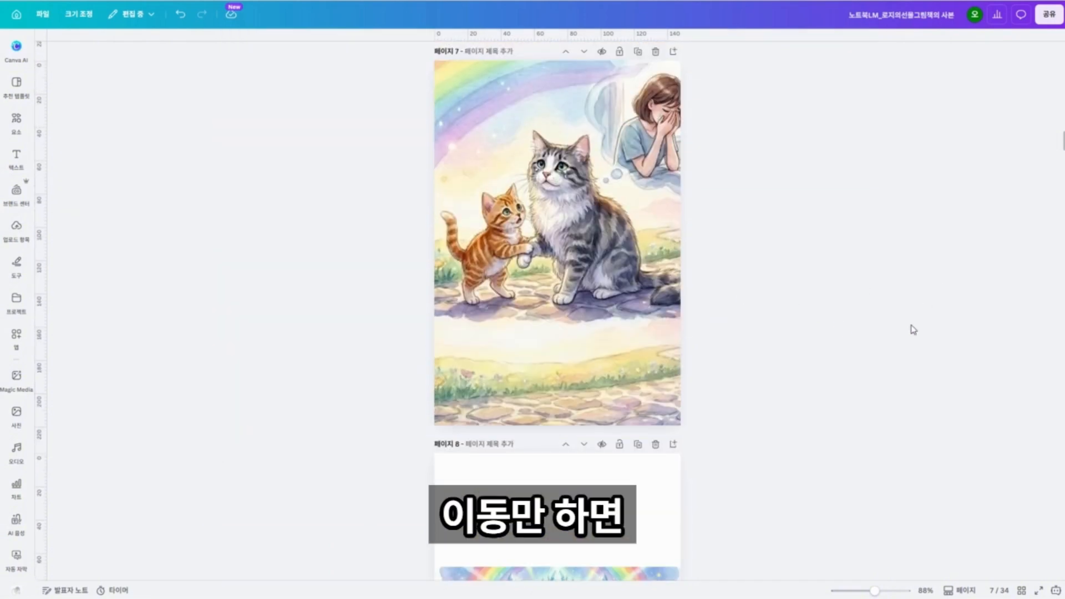
# Step: Review the adjusted portrait pages from page 7 back to the cover
pyautogui.scroll(12, 745, 414)
pyautogui.scroll(20, 832, 399)
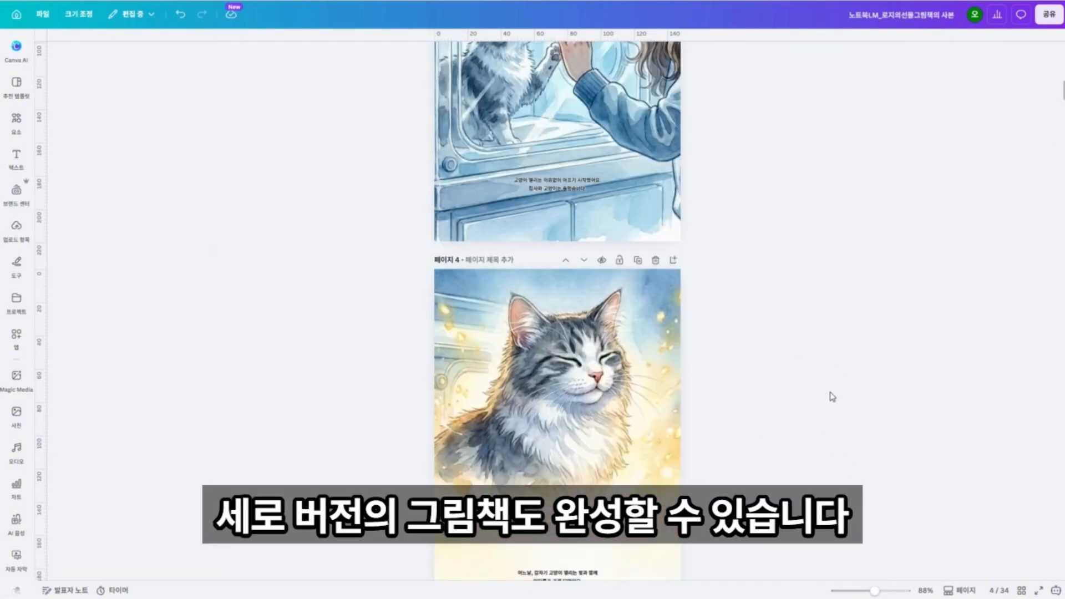
pyautogui.scroll(2, 837, 355)
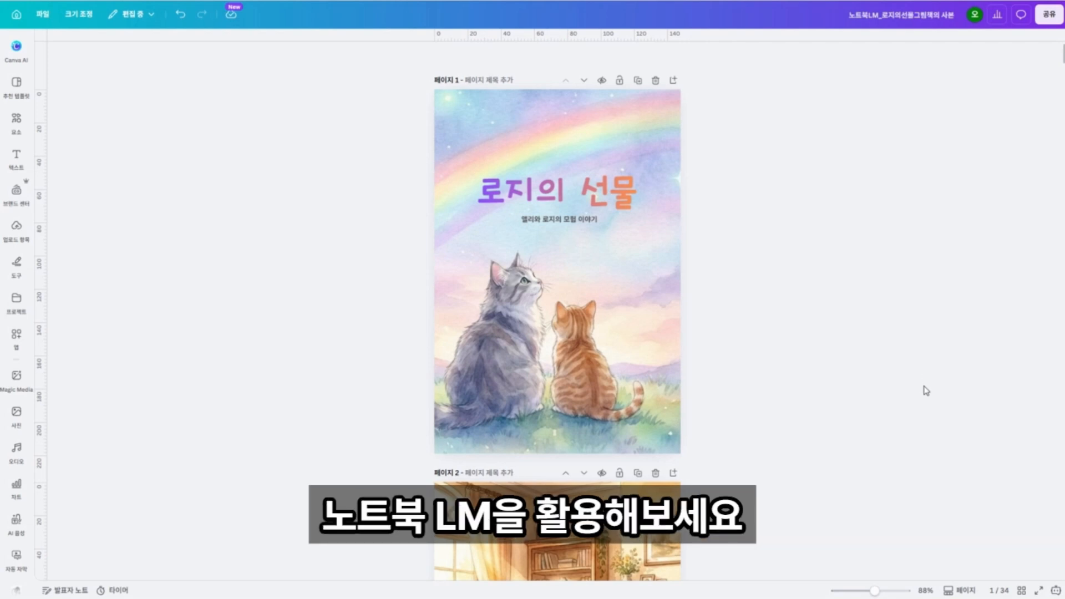
pyautogui.scroll(-6, 853, 348)
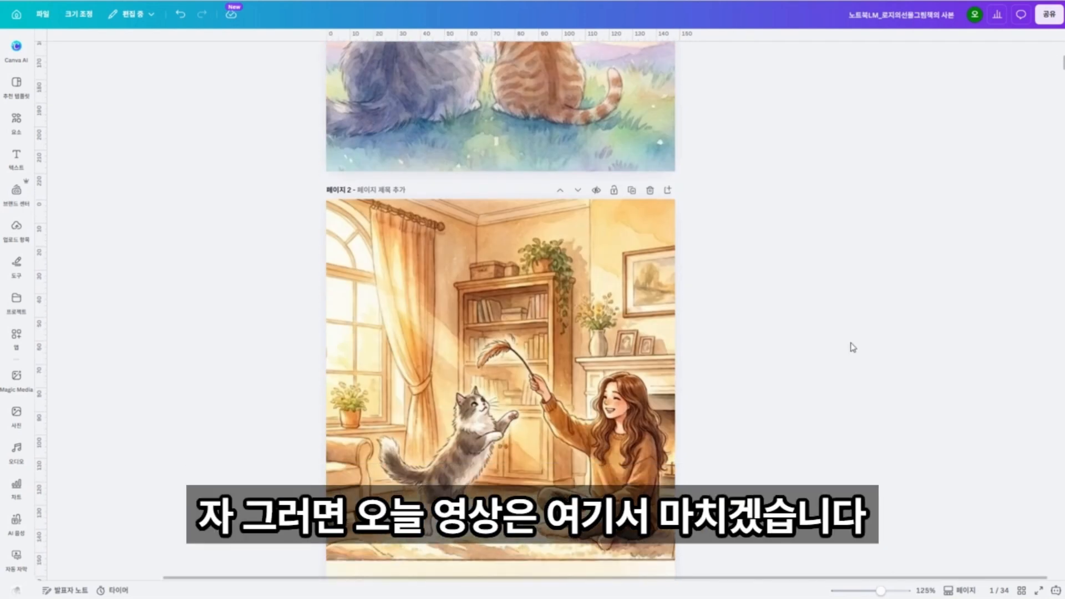
pyautogui.scroll(6, 853, 348)
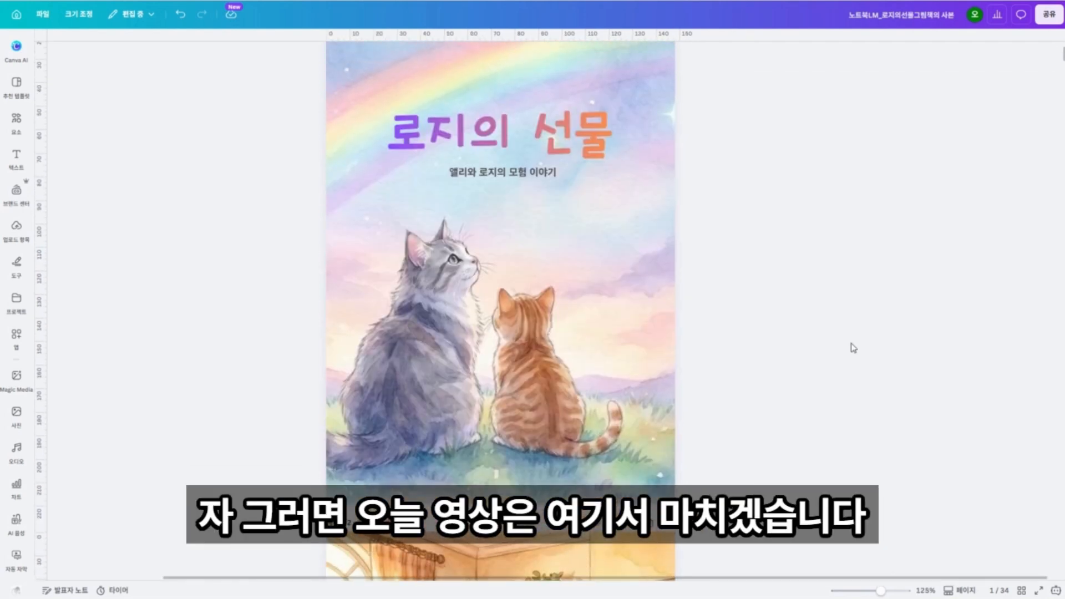